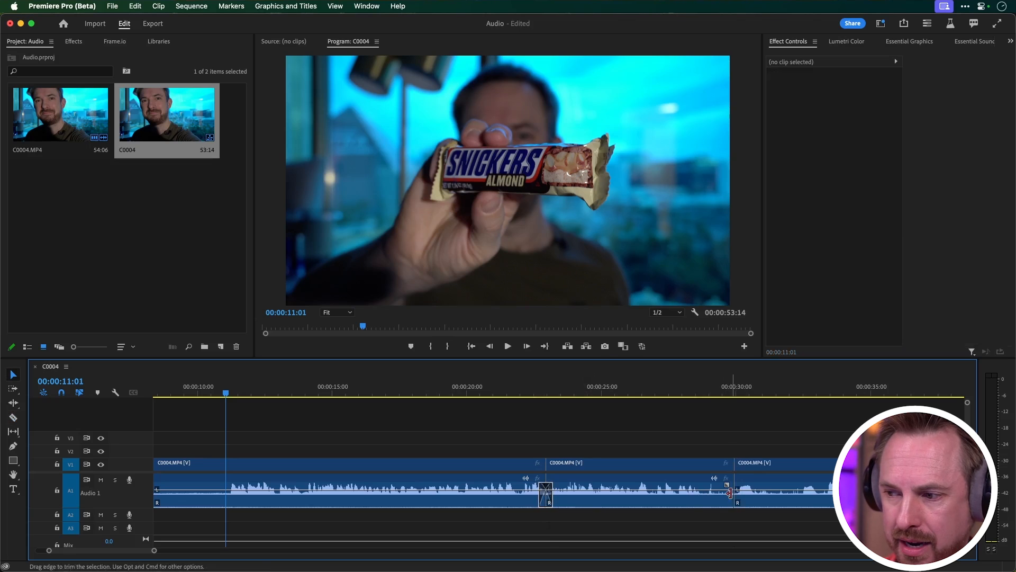
Fade out the end of the second clip's audio and apply transitions to the end of the last clip's video and audio
left_click_drag(733, 499, 698, 501)
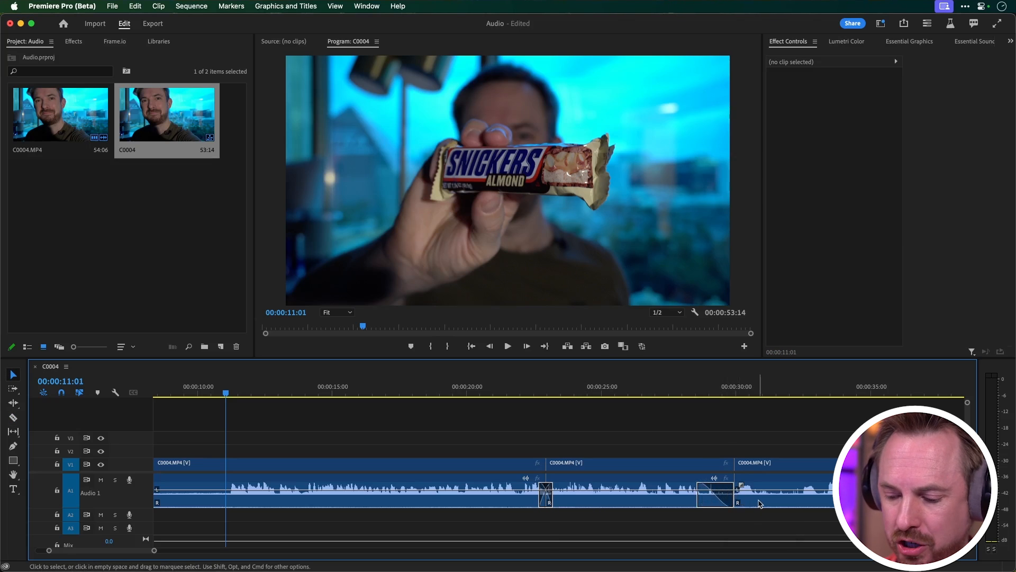
key("minus")
key("minus")
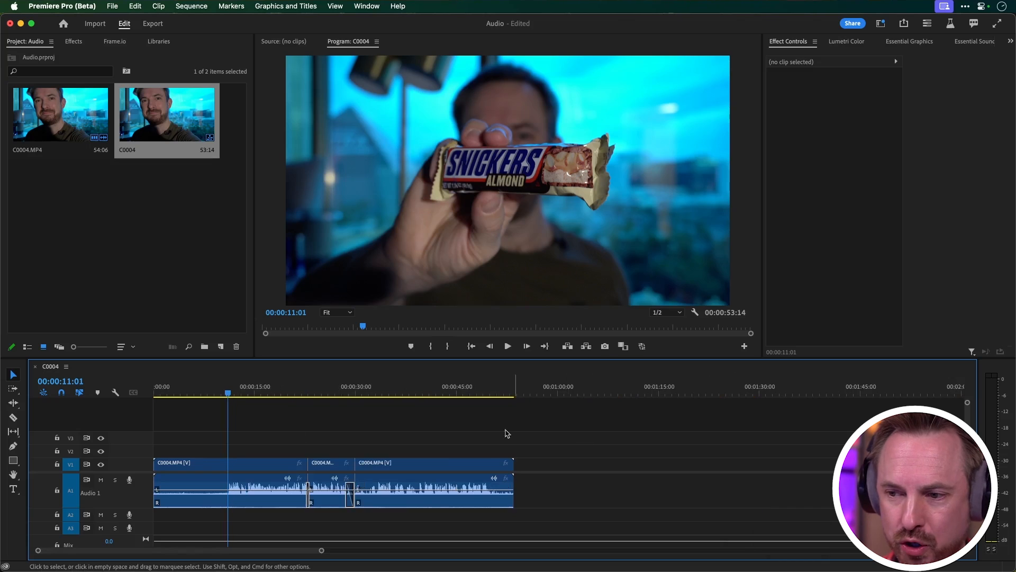
left_click(439, 502)
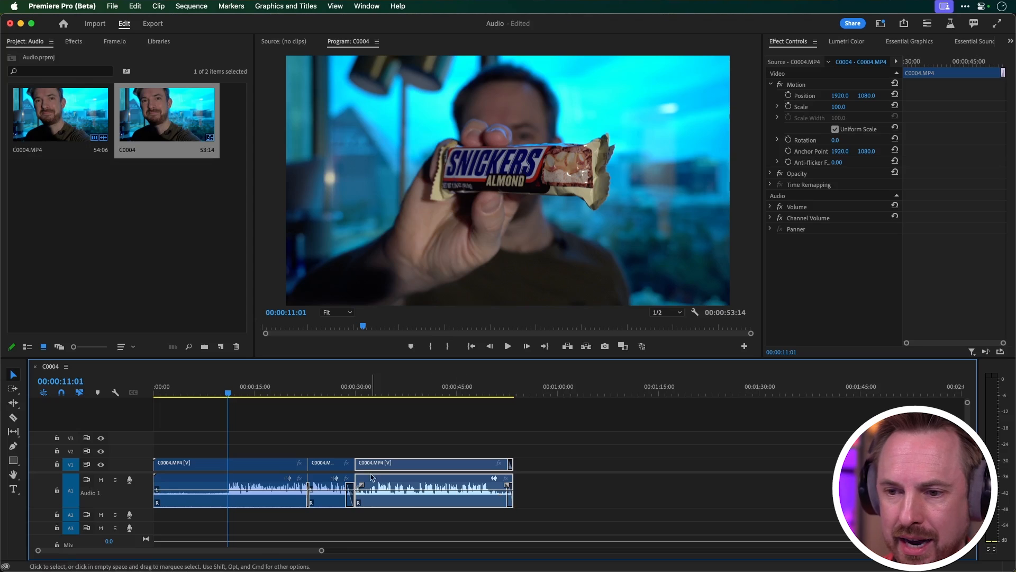
Cut a roughly two-second segment out of the first clip starting at 00:00:11:01 and move it past the last clip to 00:01:02:10
key("c")
left_click(229, 501)
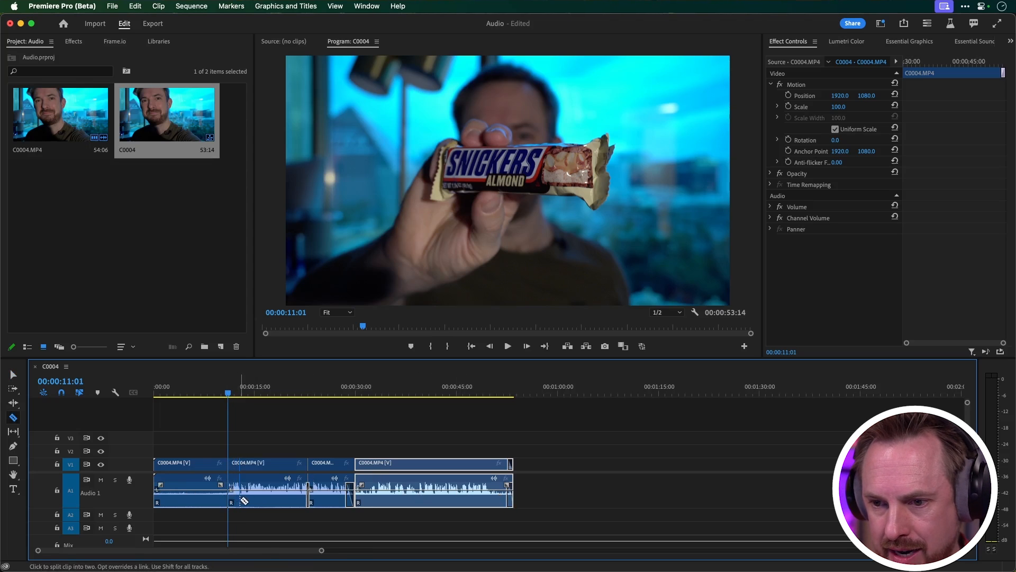
key("v")
left_click_drag(234, 479, 591, 474)
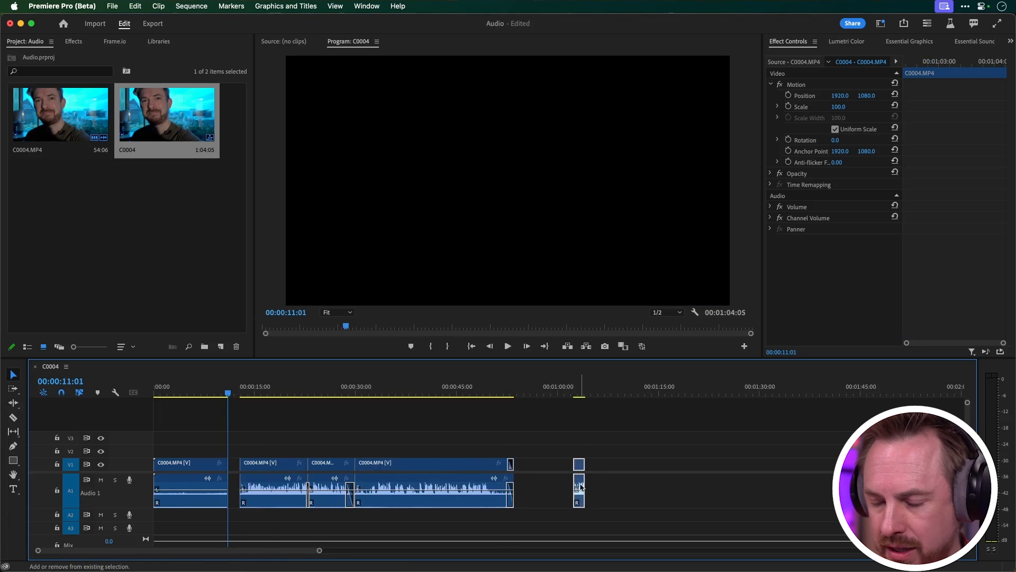
Apply default video and audio transitions to both ends of the isolated clip and shorten its audio fades, the closing one to 8 frames
key("equal")
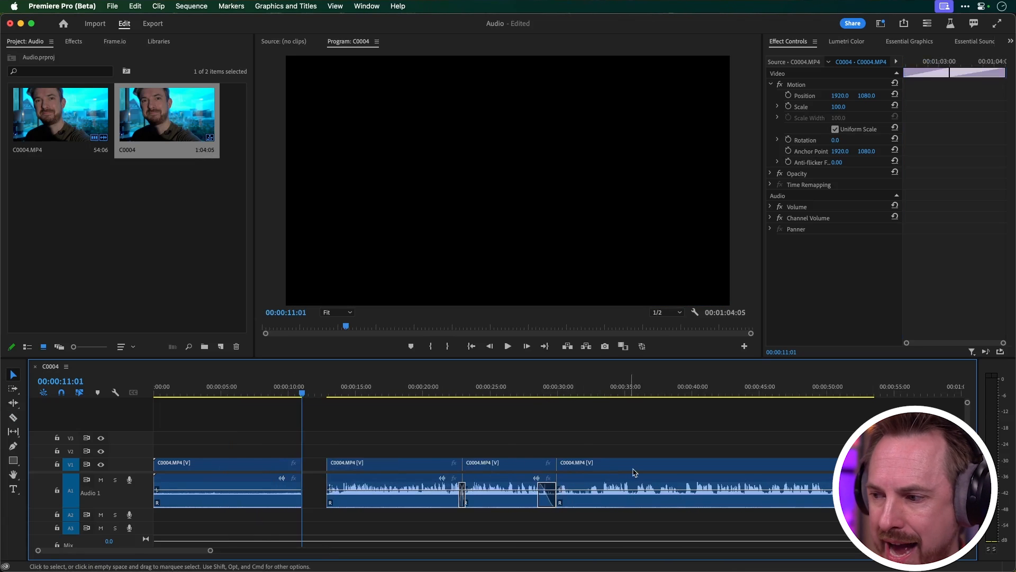
key("minus")
left_click(577, 393)
key("equal")
key("equal")
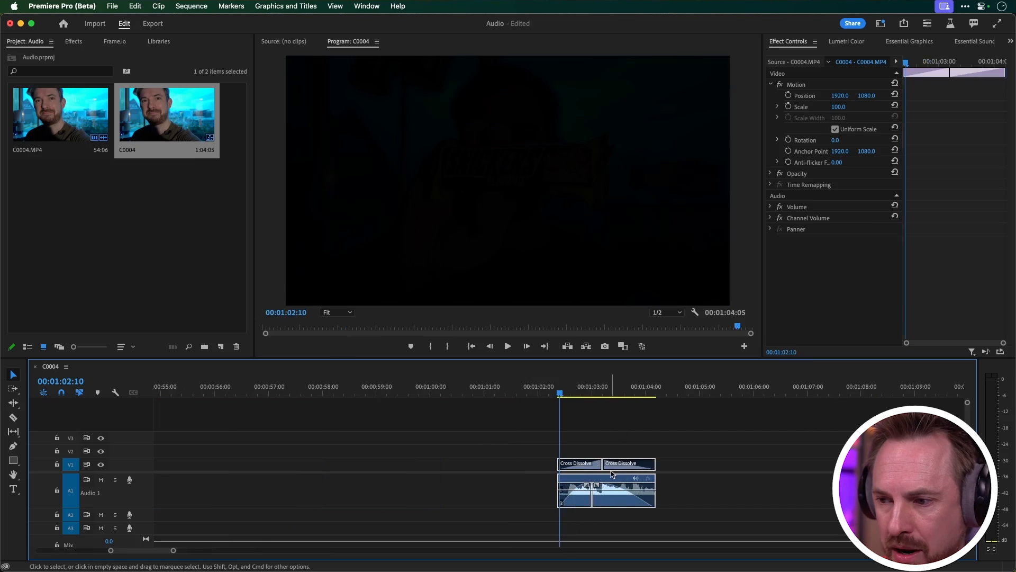
left_click_drag(580, 488, 643, 495)
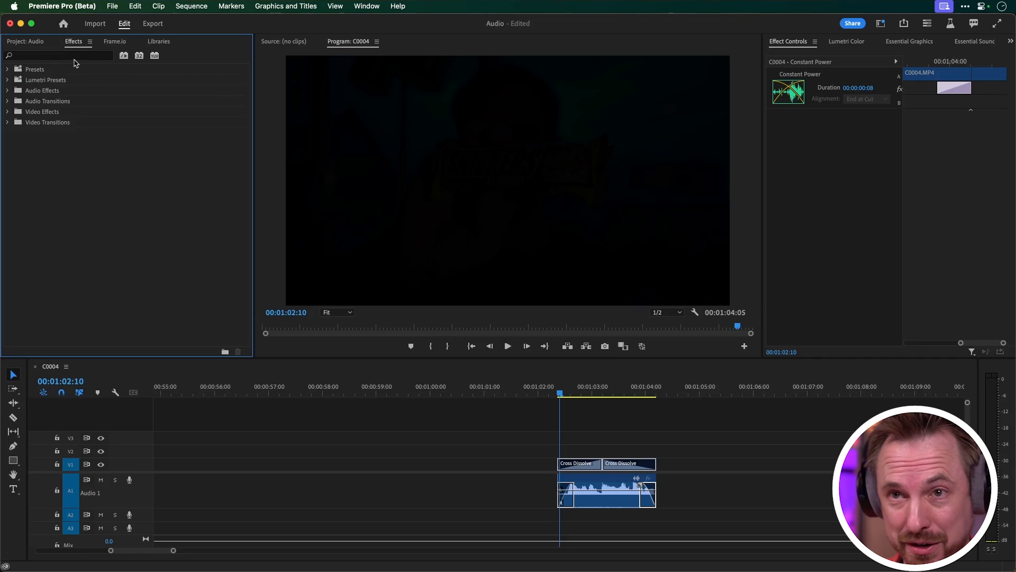
Search the effects for "consta" and try placing the Constant Power crossfade on the isolated clip's audio edges
left_click(74, 56)
type("consta")
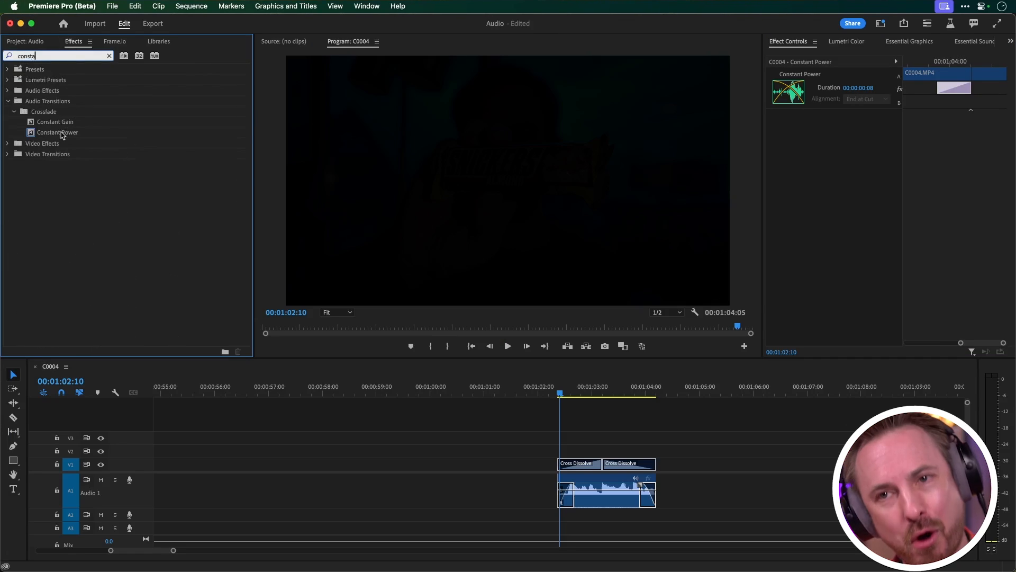
left_click_drag(61, 135, 559, 454)
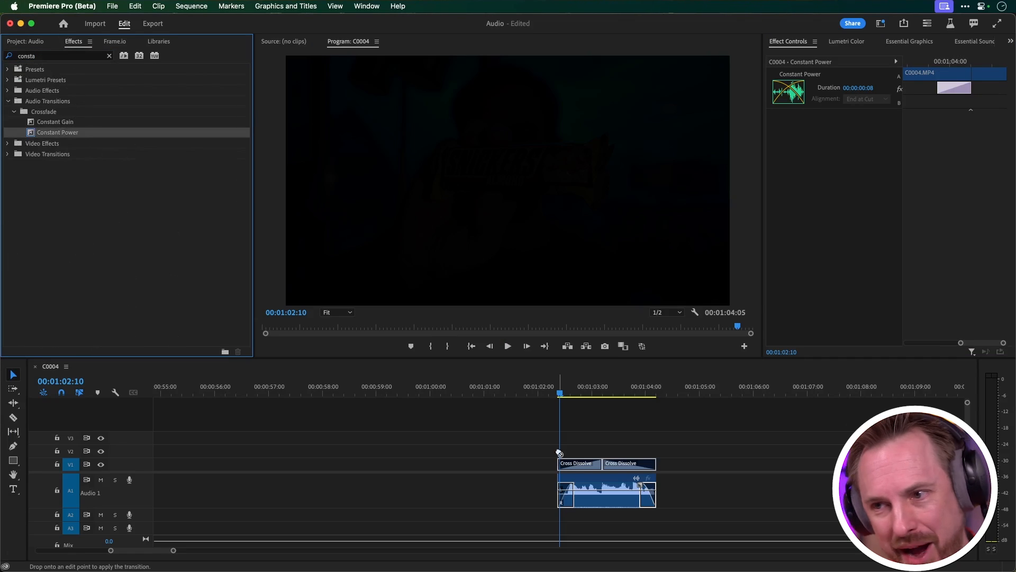
mouse_move(633, 499)
left_mouse_down()
mouse_move(606, 493)
mouse_move(619, 484)
mouse_move(608, 484)
mouse_move(639, 483)
left_mouse_up()
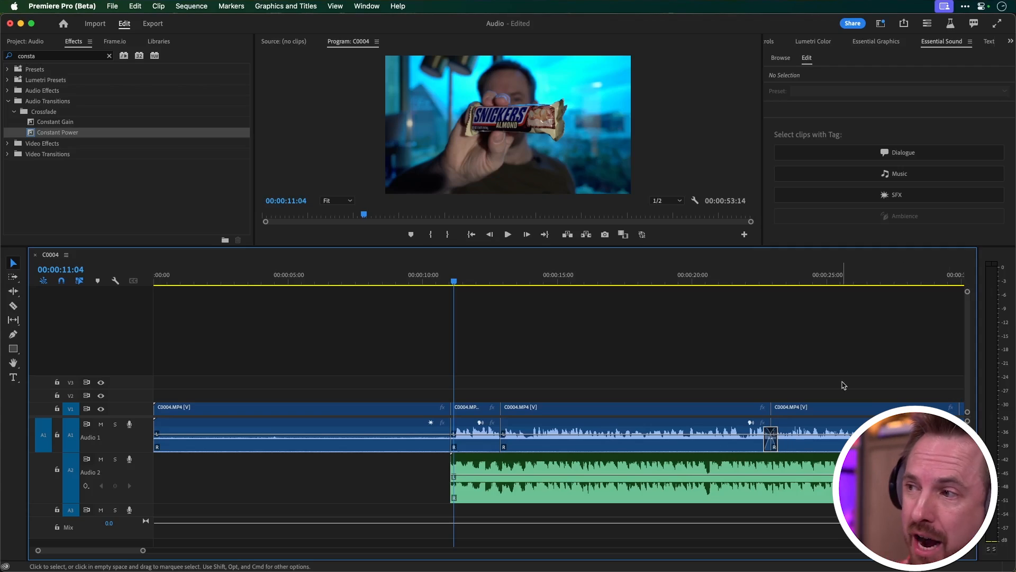
Open the Essential Sound dialogue settings of the short speech clip at 00:00:11:04 and apply Enhance Speech
mouse_move(482, 424)
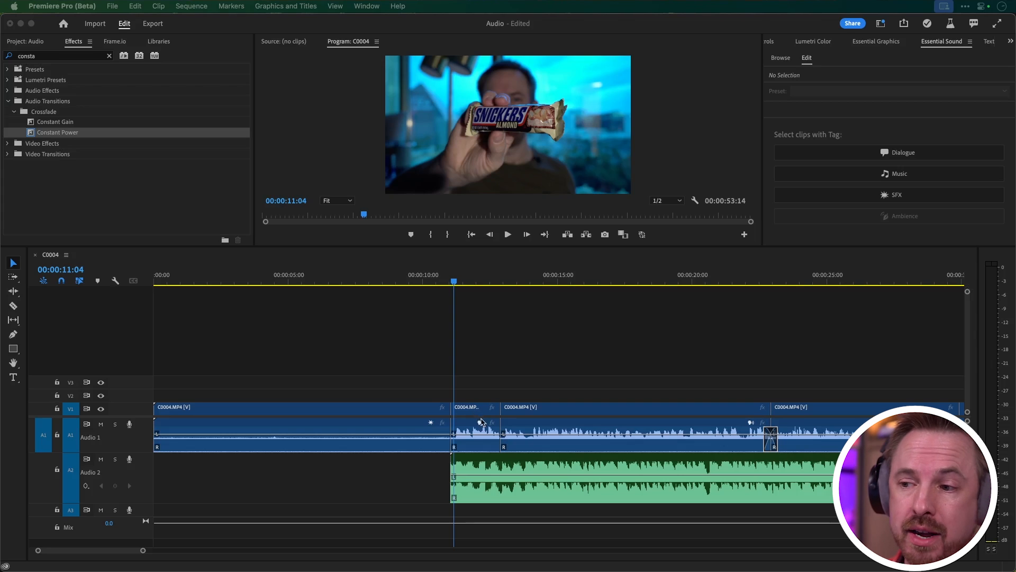
left_click(481, 422)
left_click(480, 423)
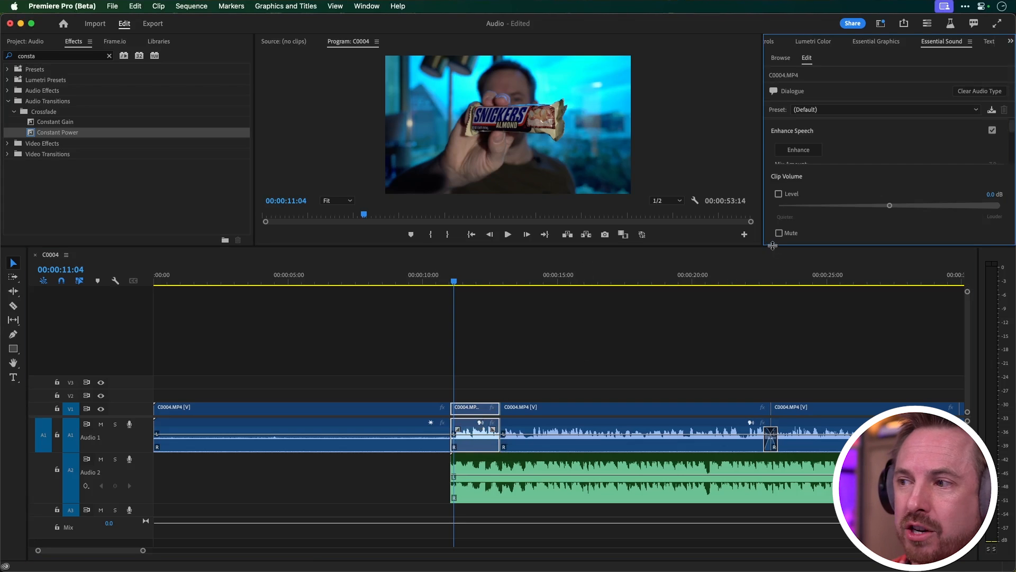
left_click_drag(772, 245, 754, 388)
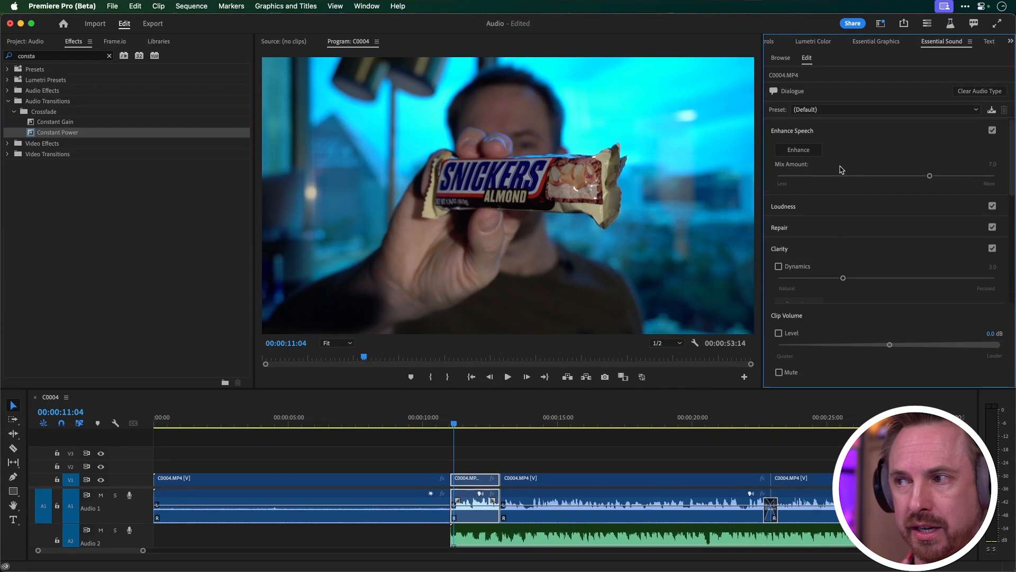
left_click(802, 150)
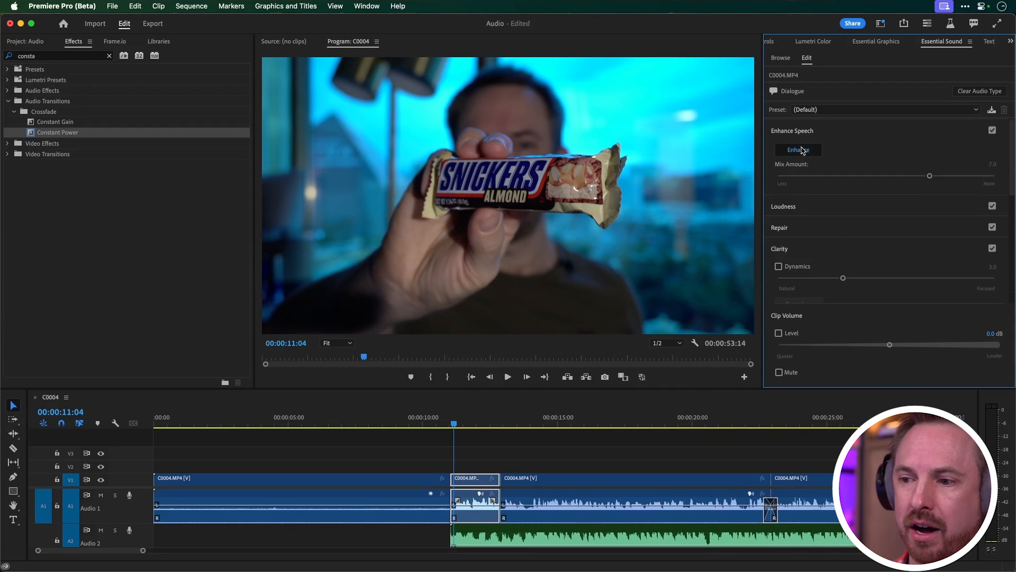
Auto-match the loudness of the short dialogue clip and look through its Clarity options
left_click(827, 204)
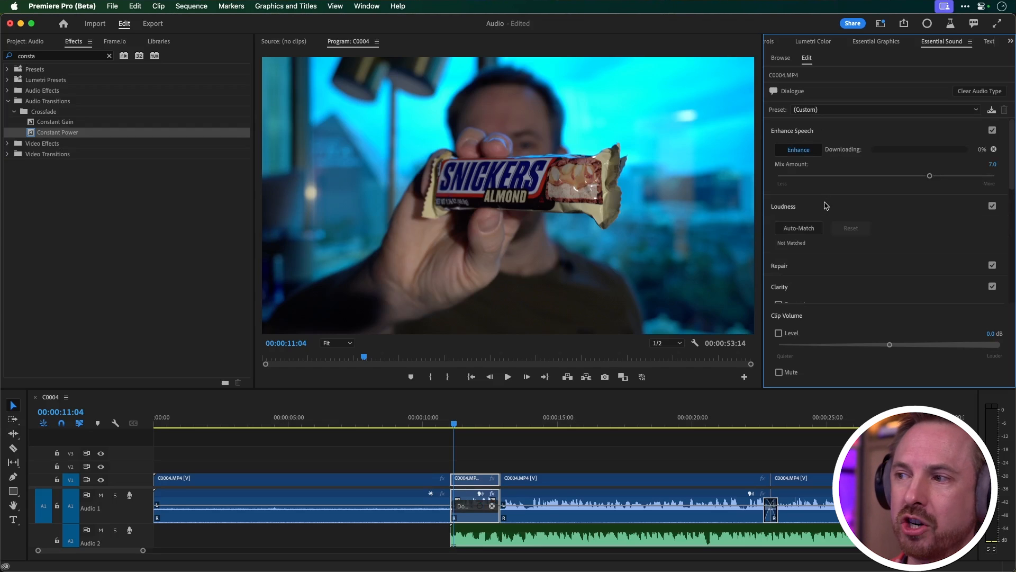
left_click(808, 232)
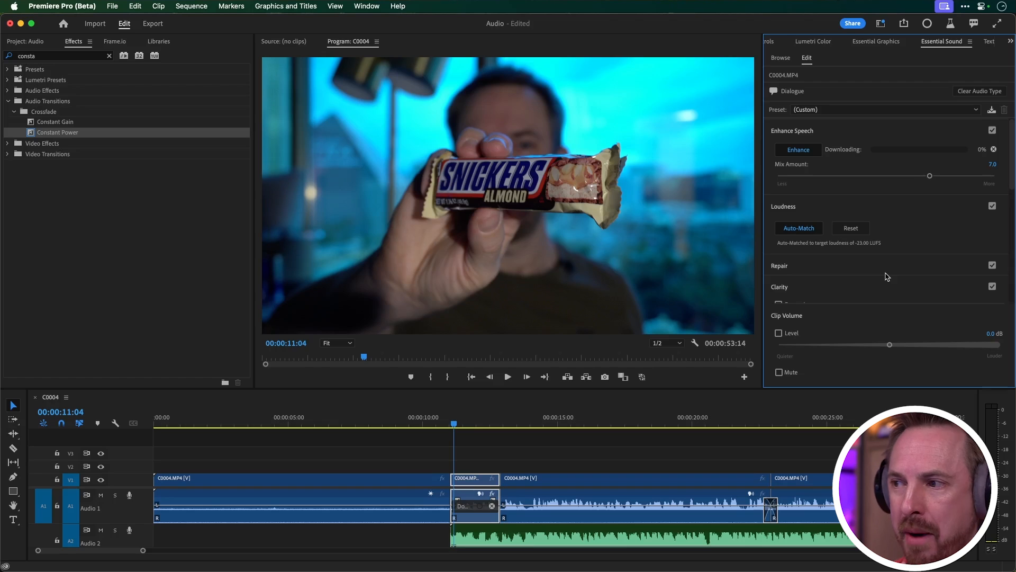
scroll(886, 276, "down", 3)
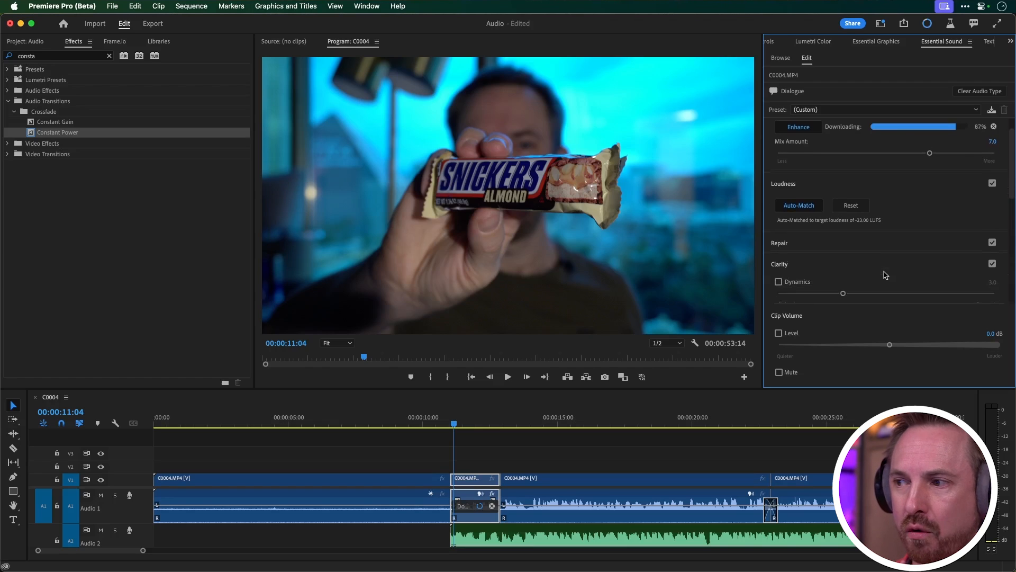
scroll(885, 276, "down", 3)
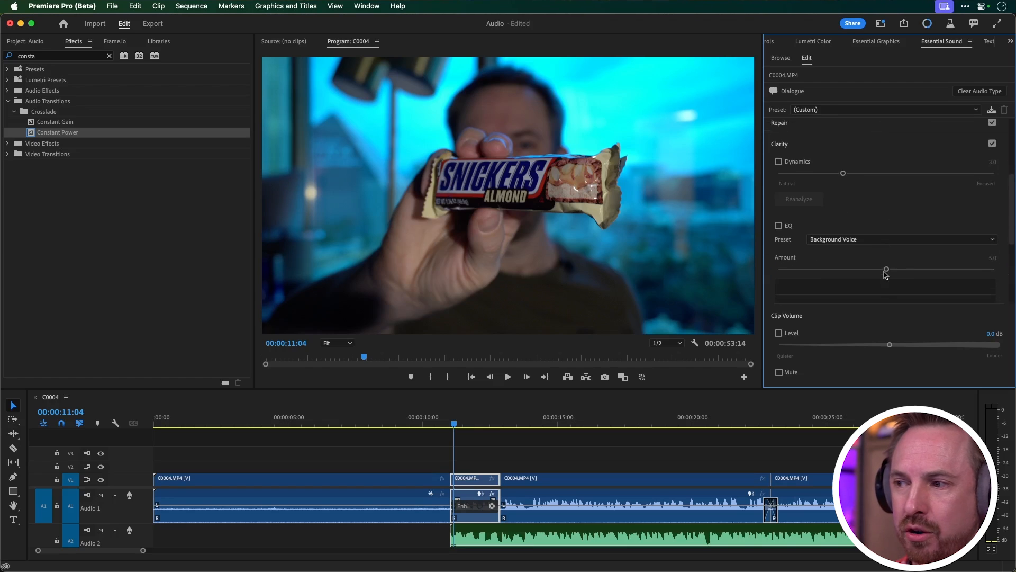
scroll(886, 275, "down", 2)
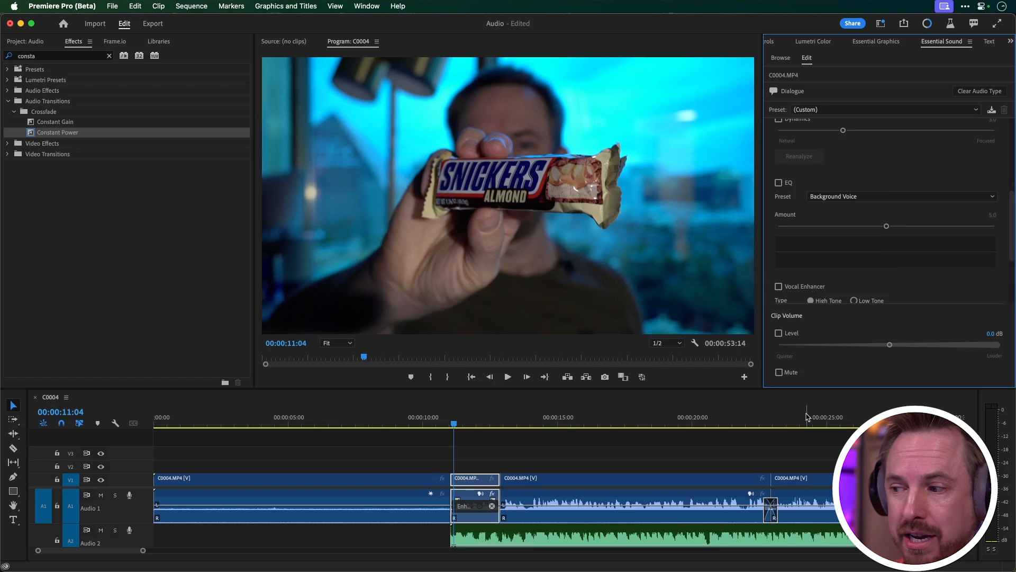
Select the music clip on Audio 2 and auto-match its loudness
left_click(454, 532)
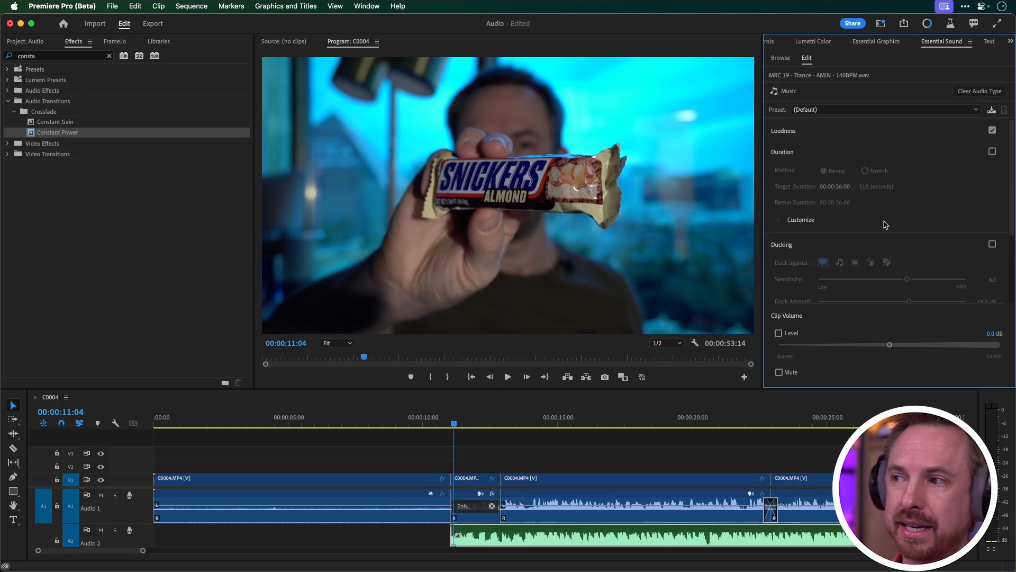
left_click(900, 136)
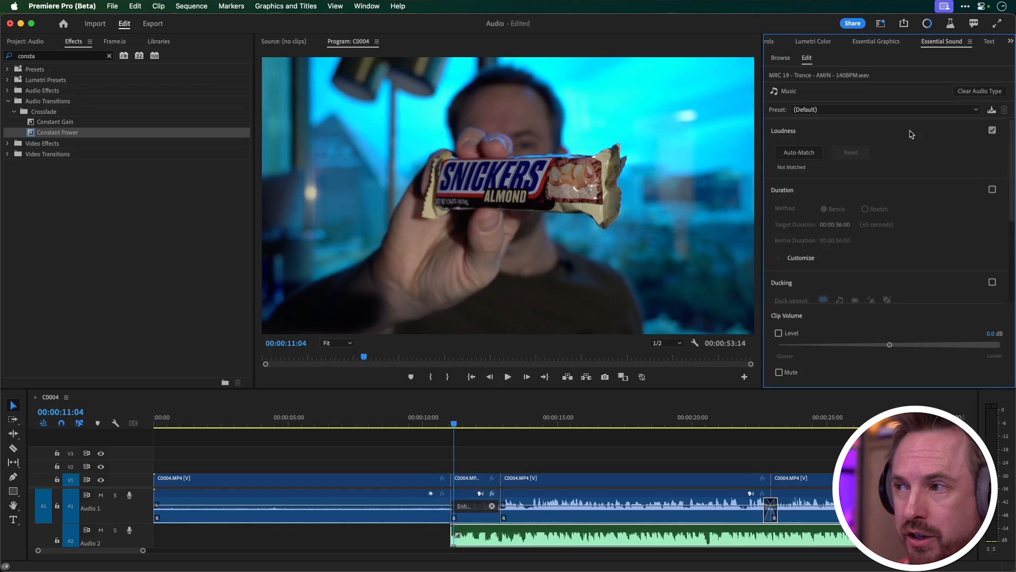
left_click(799, 152)
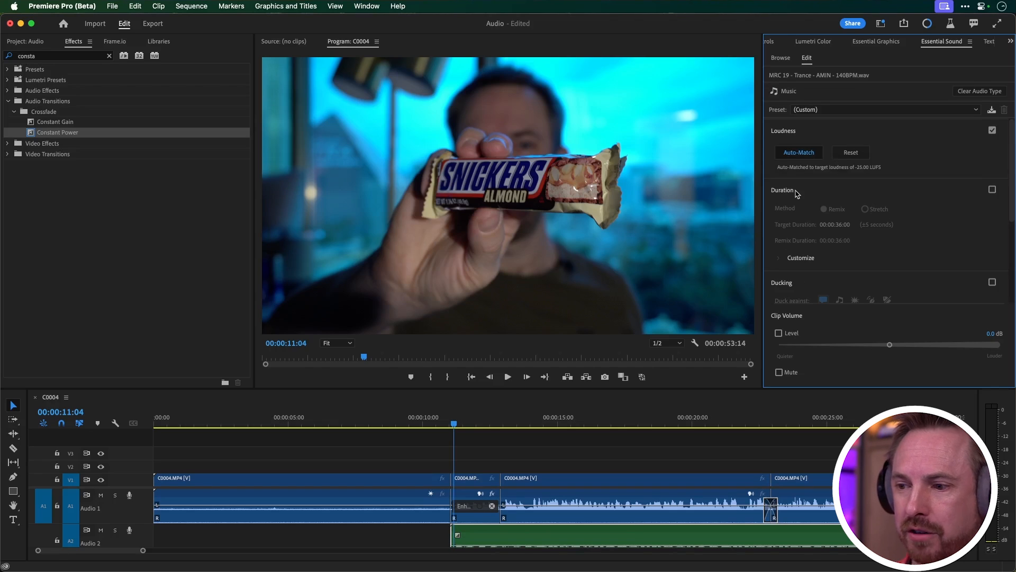
scroll(558, 498, "down", 1)
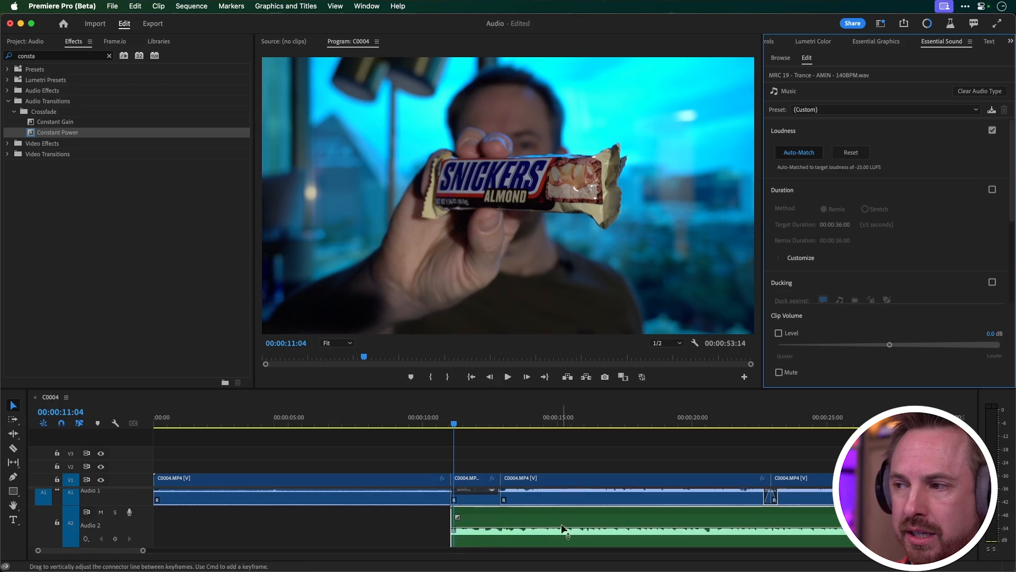
scroll(561, 524, "up", 1)
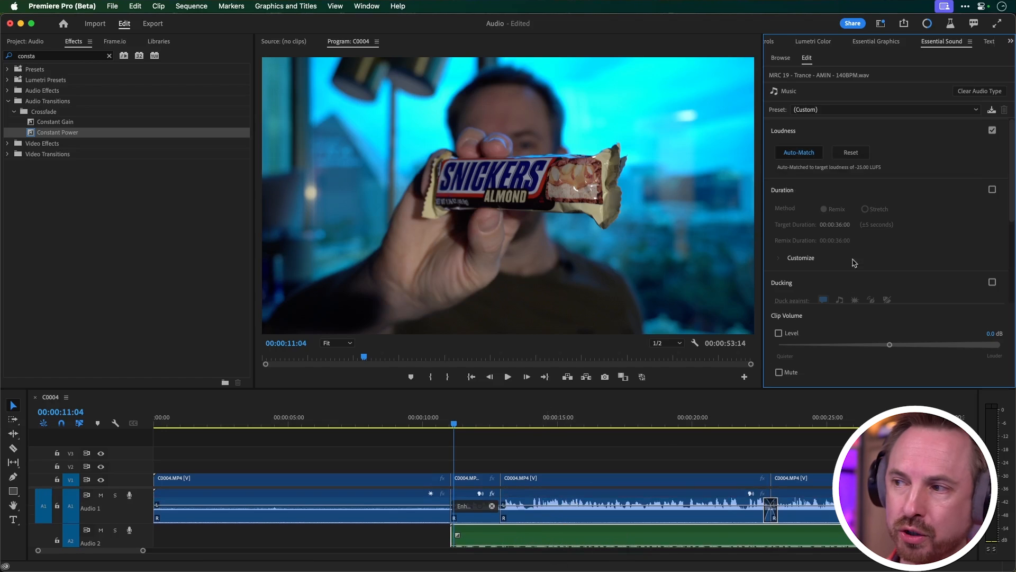
Enable the Duration adjustment on the music clip with the Remix method and check where the music ends on the timeline
left_click(992, 189)
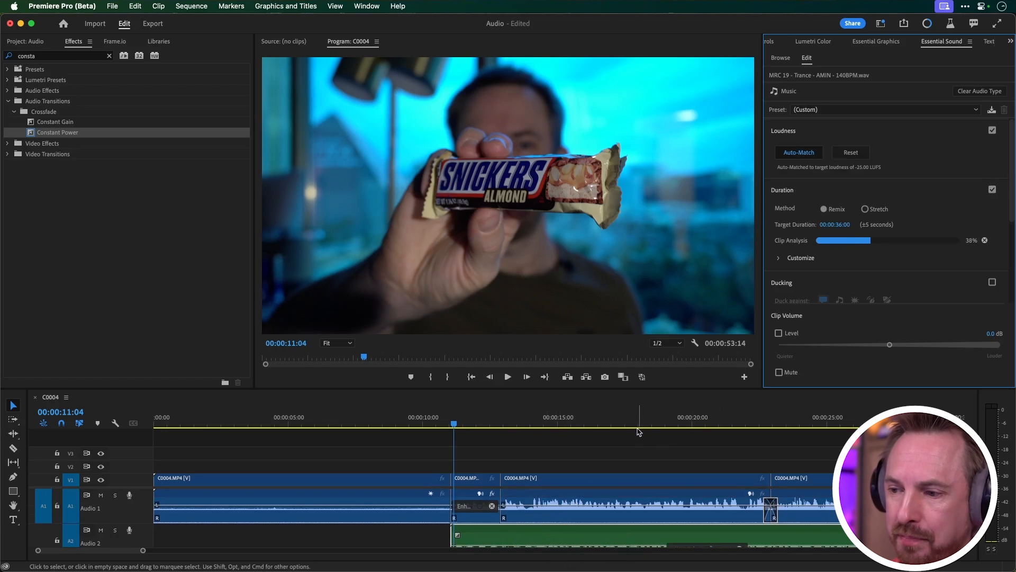
left_click(626, 442)
key("minus")
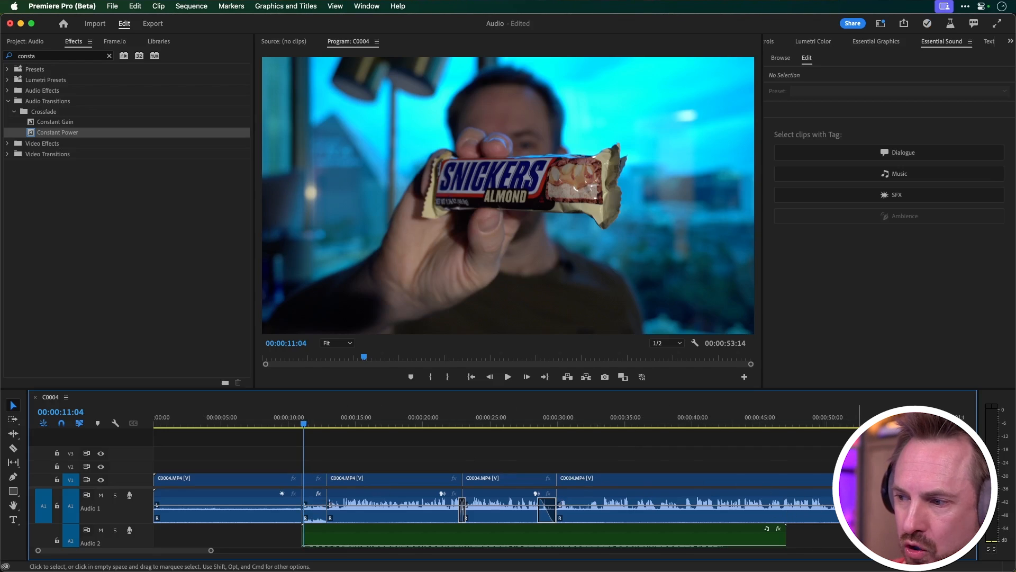
scroll(794, 506, "up", 4)
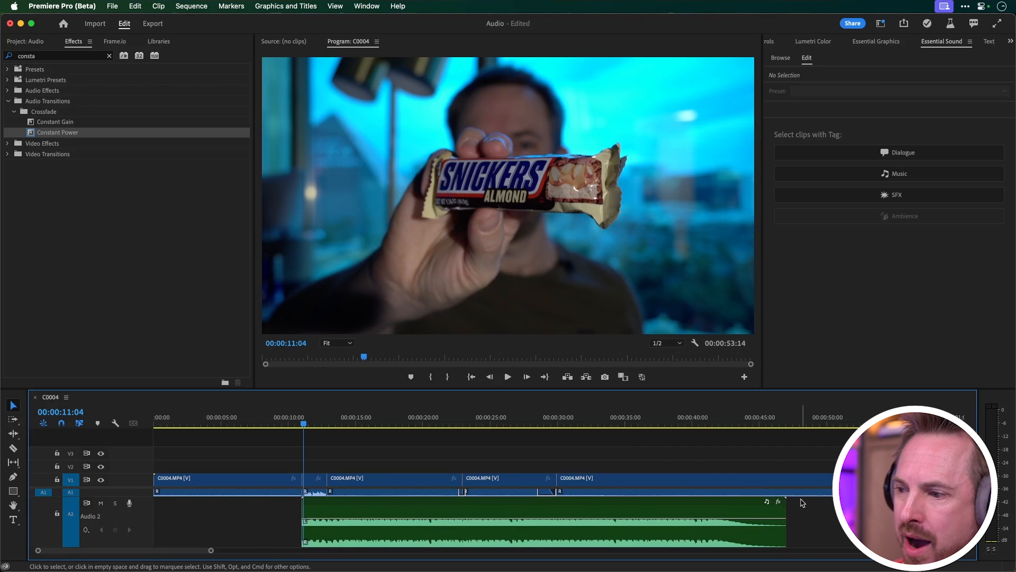
scroll(802, 500, "up", 3)
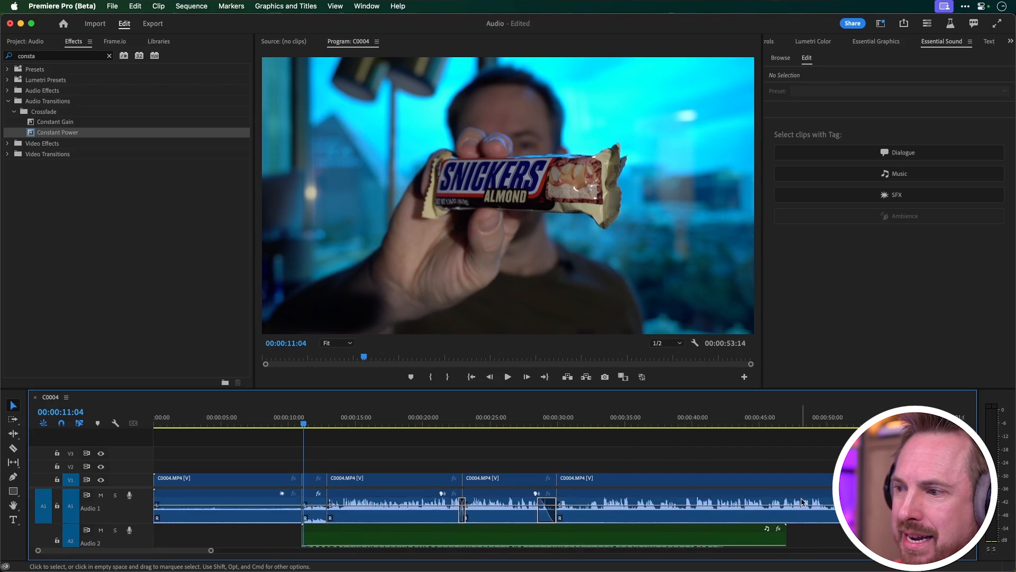
Set the music clip's Remix target duration to 00:00:46:00
left_click(656, 531)
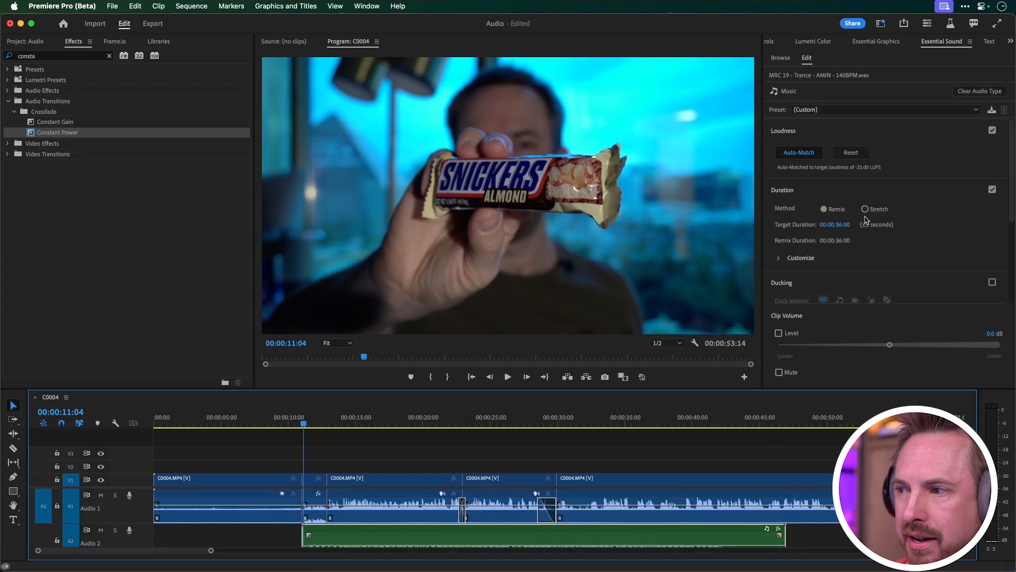
left_click(843, 224)
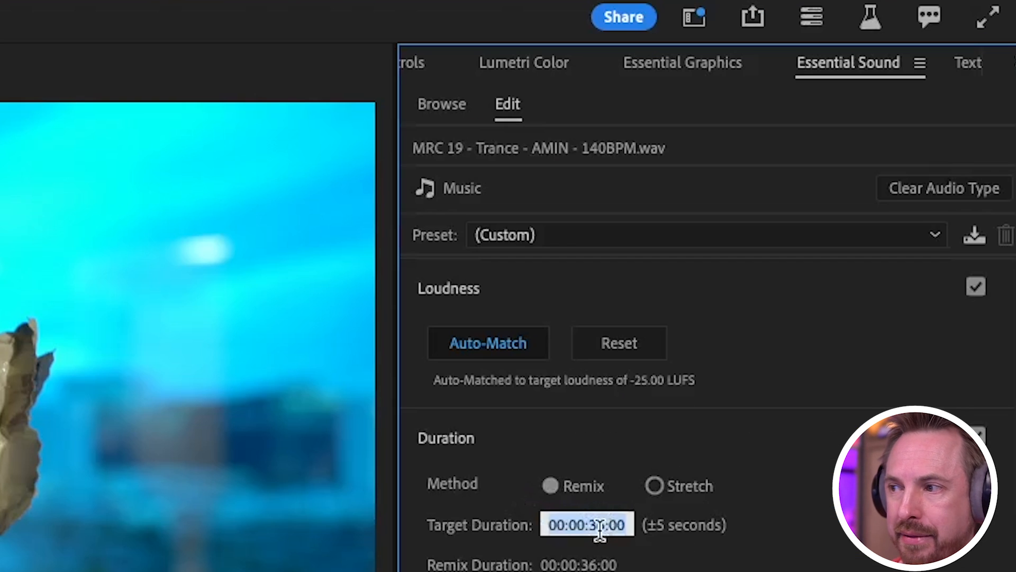
left_click(842, 224)
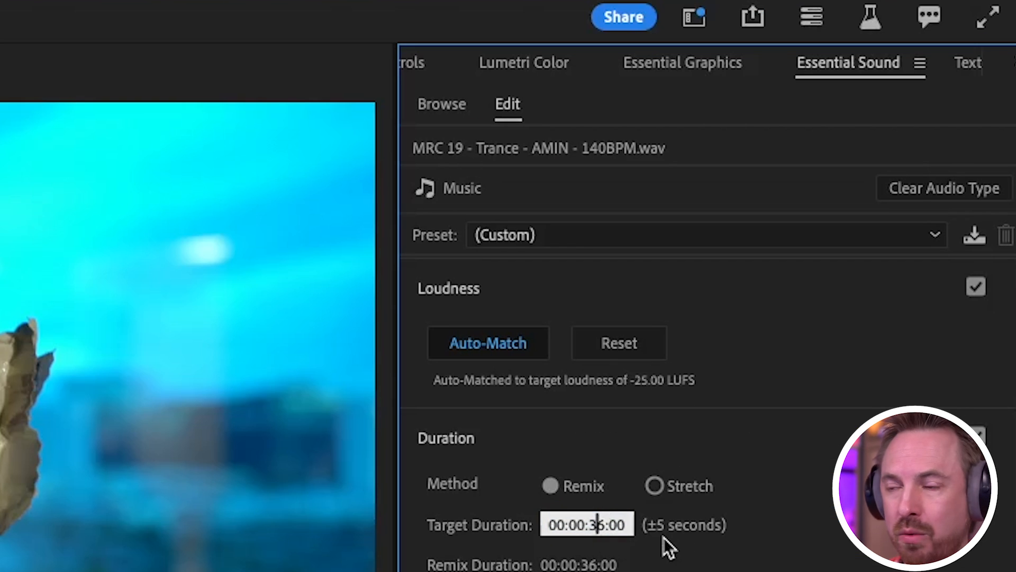
key("BackSpace")
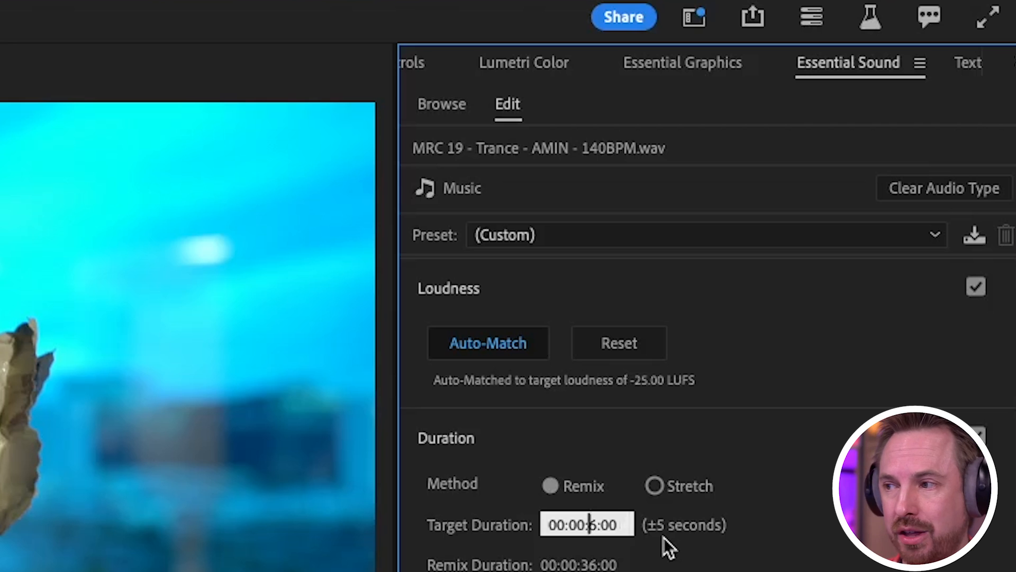
type("4")
key("Return")
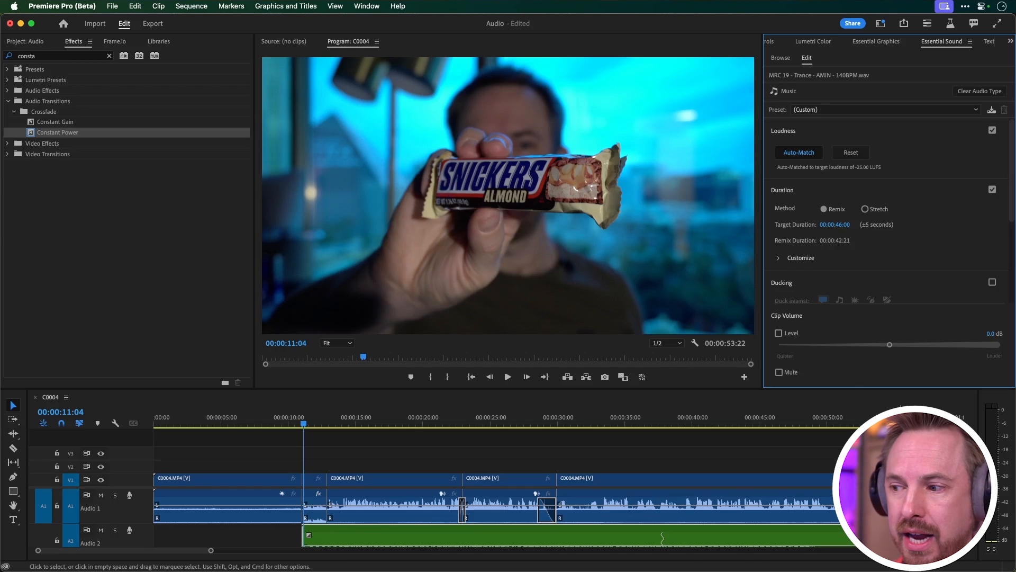
scroll(835, 526, "up", 3)
scroll(835, 526, "down", 3)
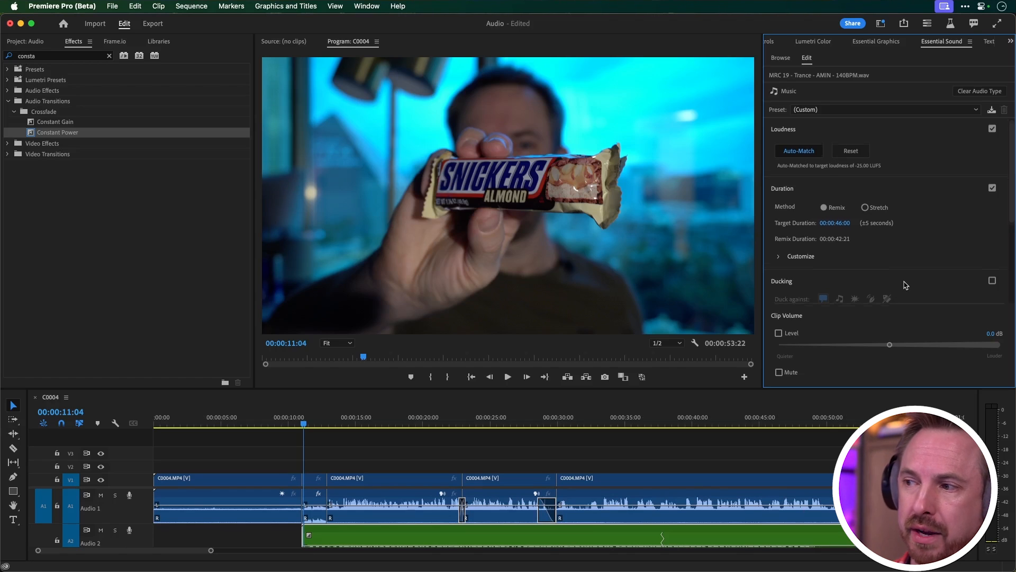
Enable Ducking against dialogue on the music clip, with Sensitivity 6.7 and Fade Duration 75 ms
scroll(904, 284, "down", 1)
scroll(904, 282, "down", 1)
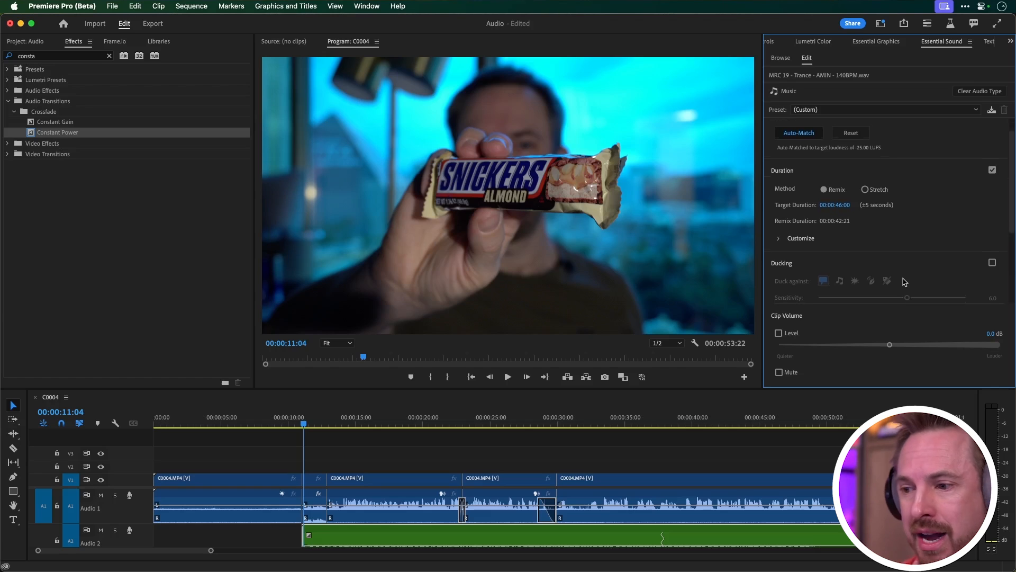
left_click(993, 260)
scroll(925, 260, "down", 1)
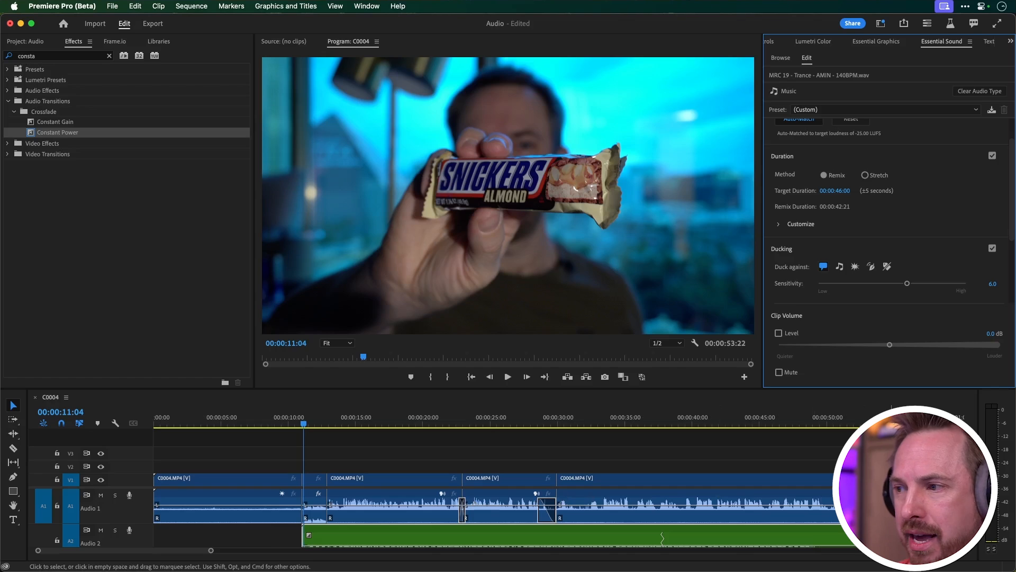
scroll(883, 296, "down", 5)
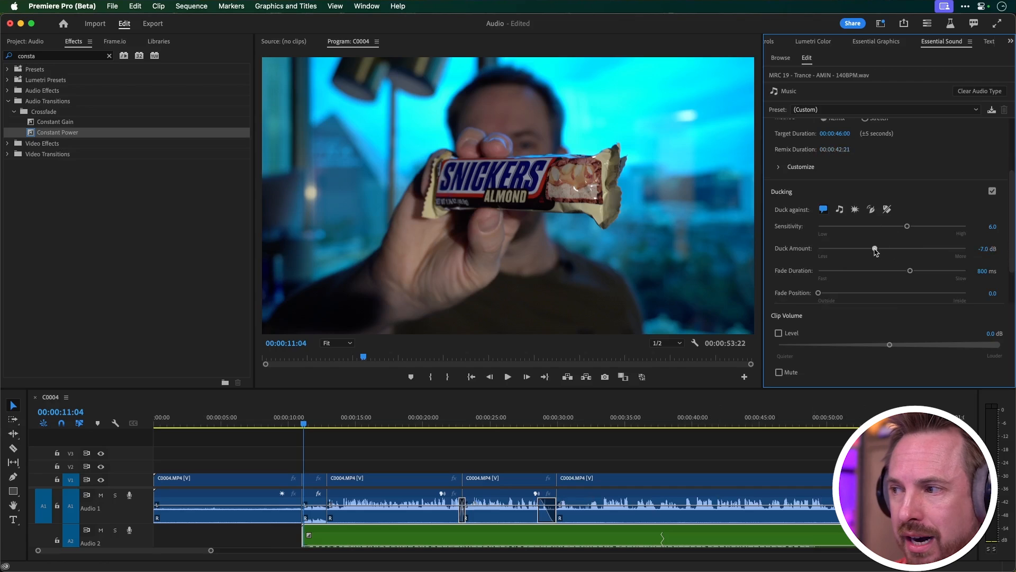
left_click_drag(909, 271, 844, 271)
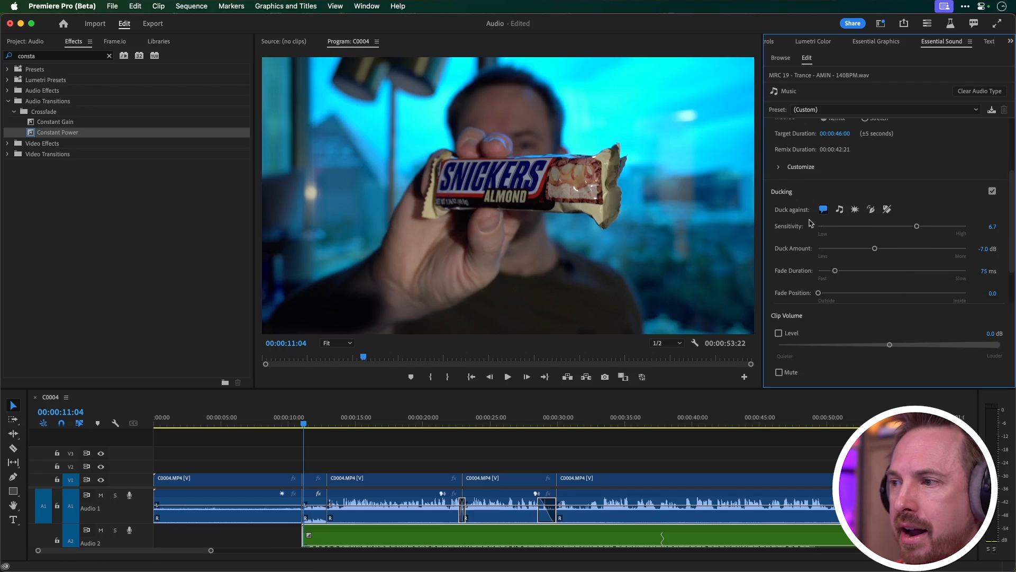
Generate the ducking keyframes for the music clip and examine them on the timeline
scroll(799, 239, "down", 3)
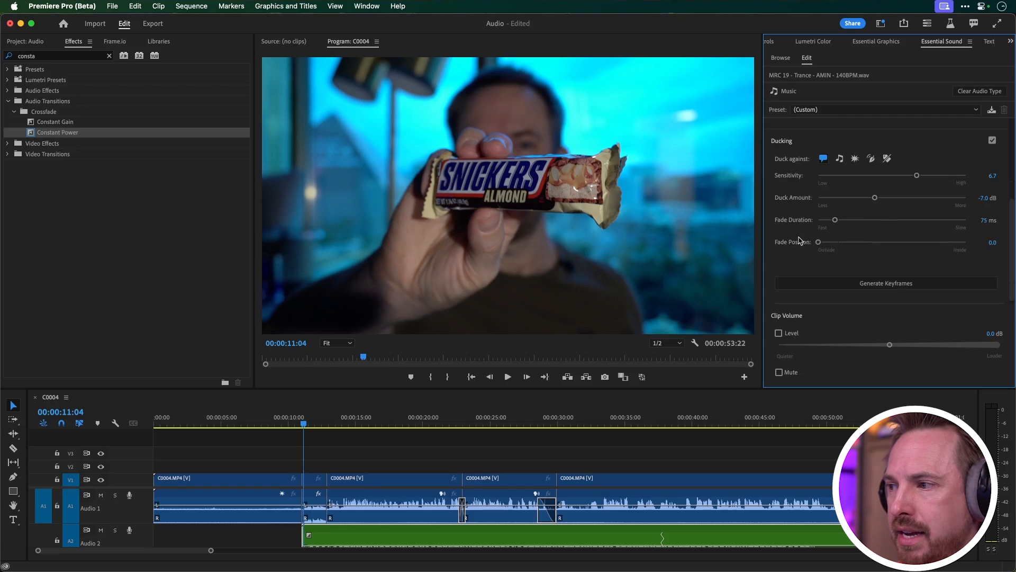
left_click(867, 283)
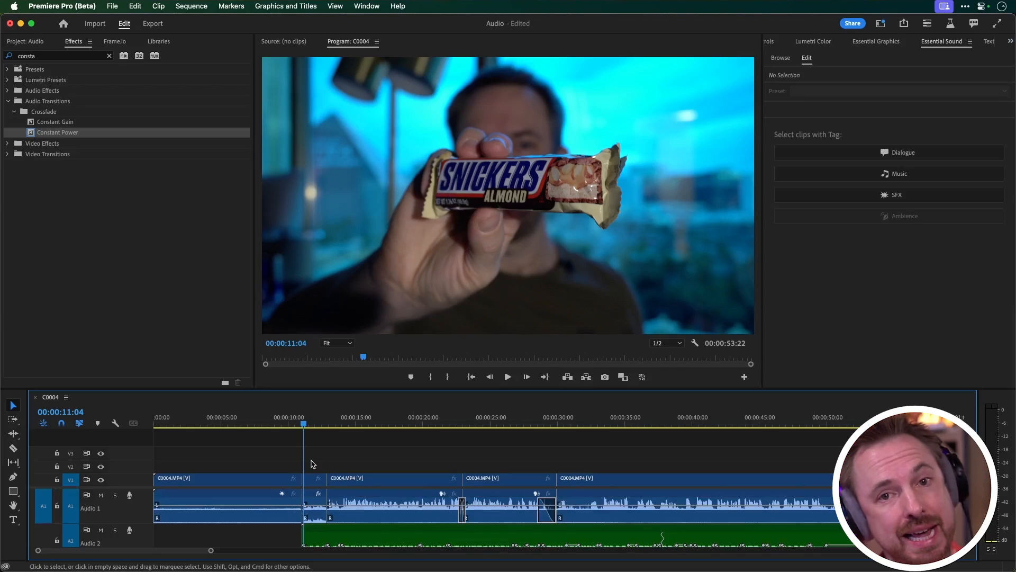
key("=")
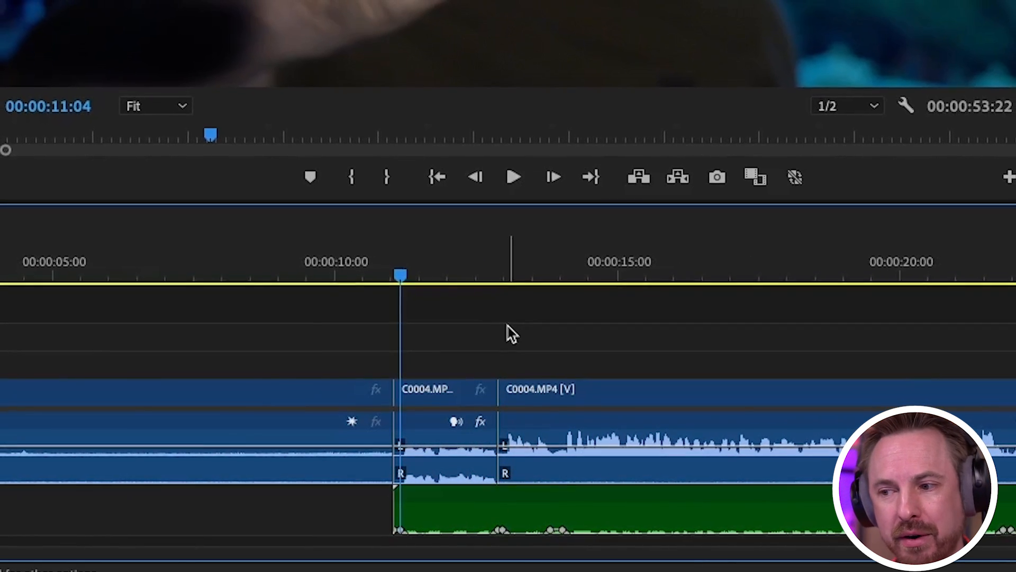
mouse_move(493, 445)
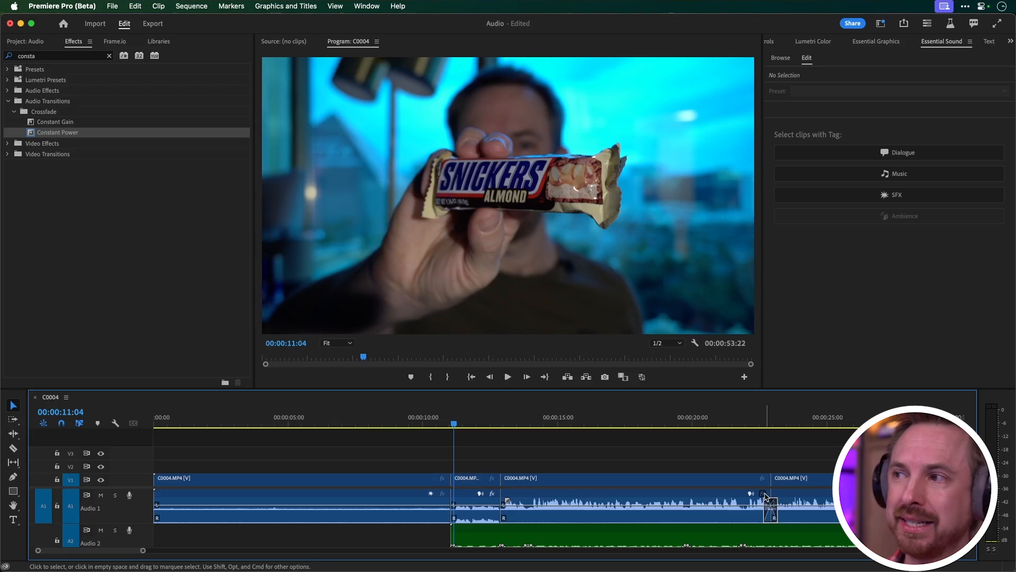
left_click(880, 23)
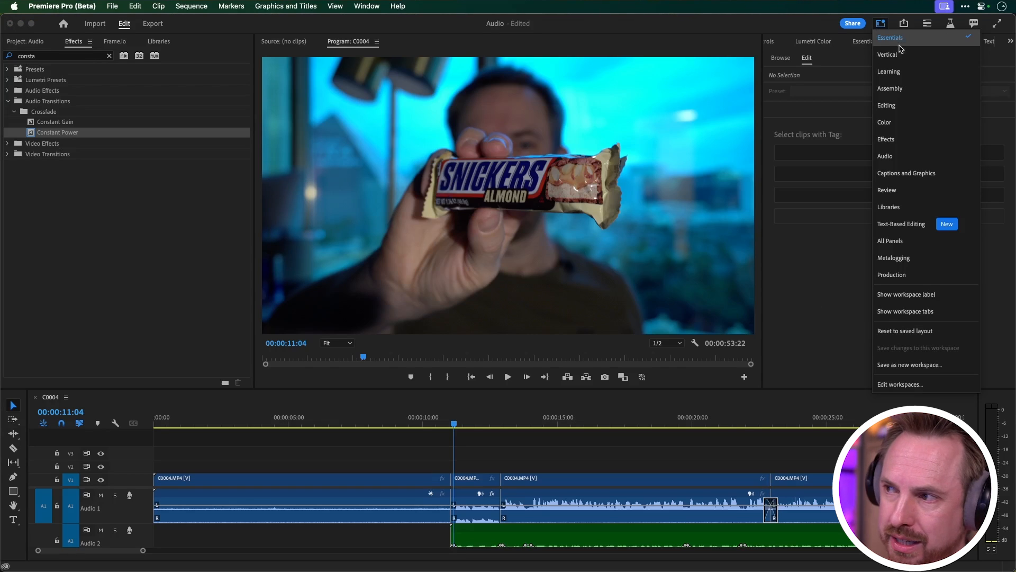
left_click(815, 323)
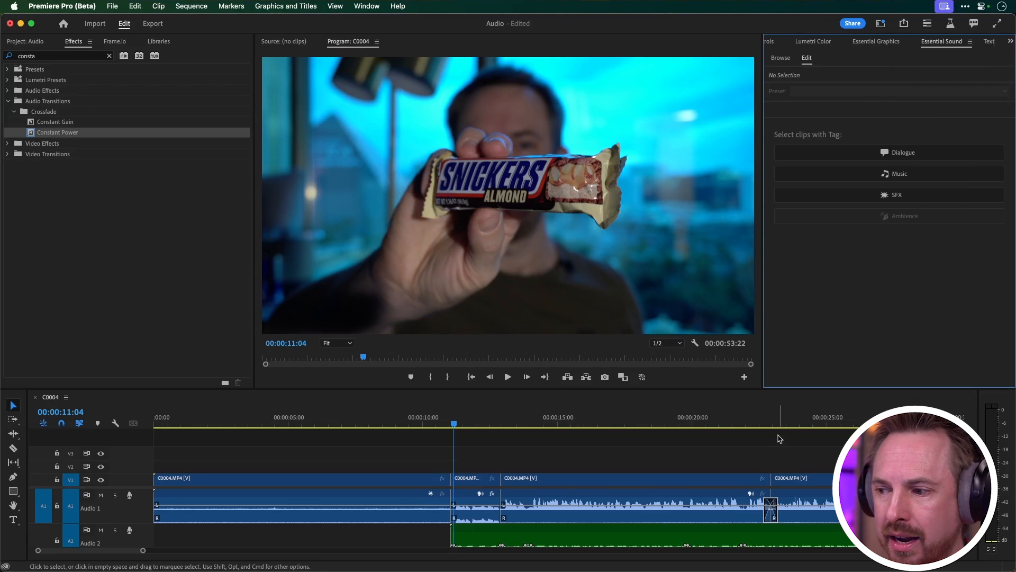
From the third C0004.MP4 clip's fx badge, go to add effects, search for "para" and apply Parametric Equalizer to its audio
left_click(762, 495)
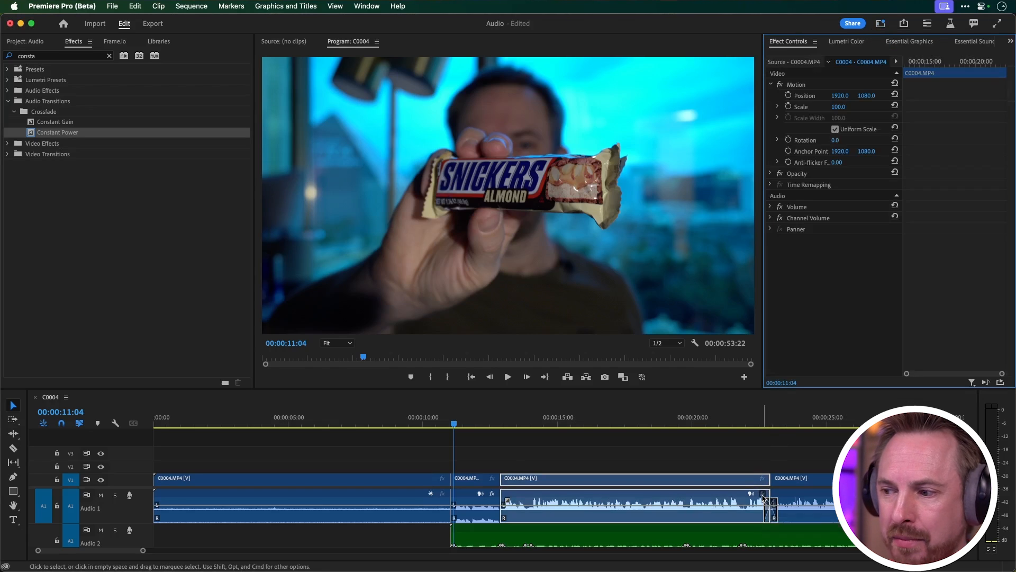
left_click(764, 496)
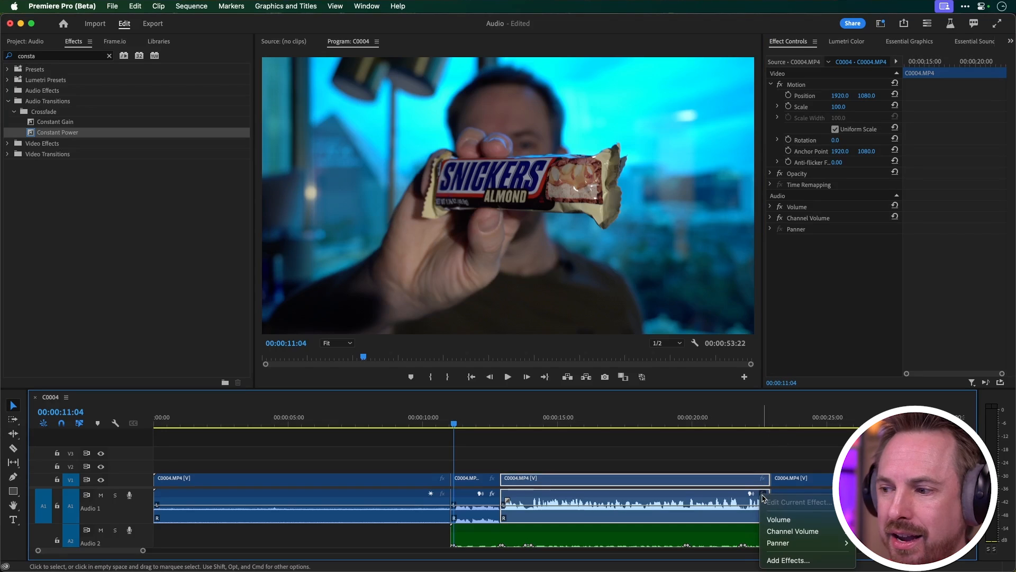
left_click(784, 560)
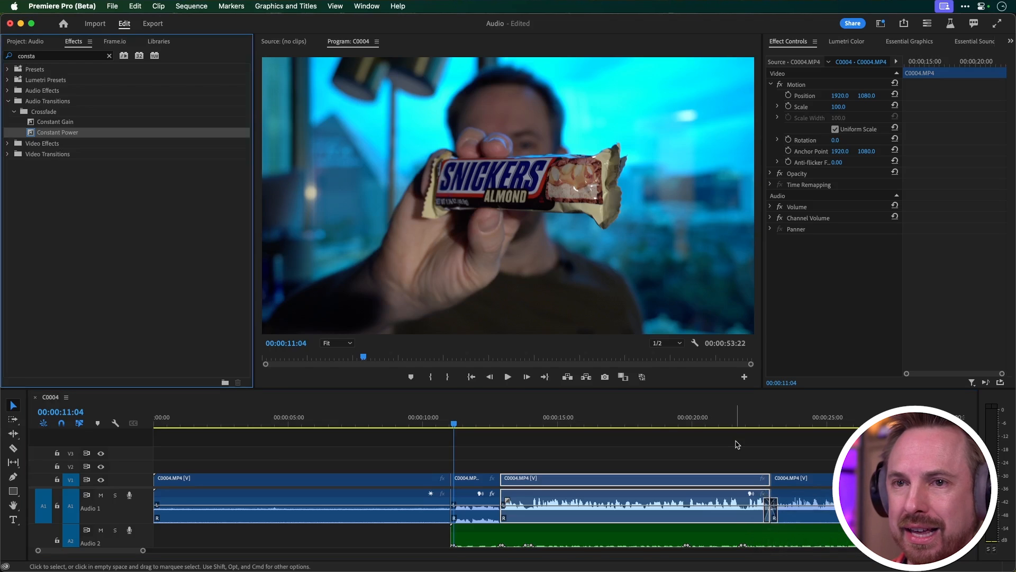
left_click(53, 56)
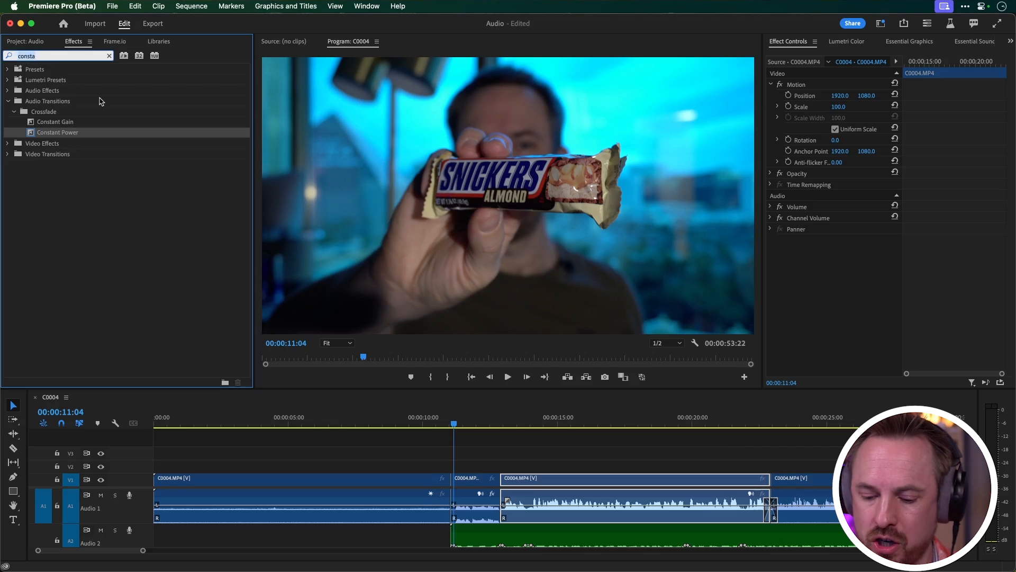
type("para")
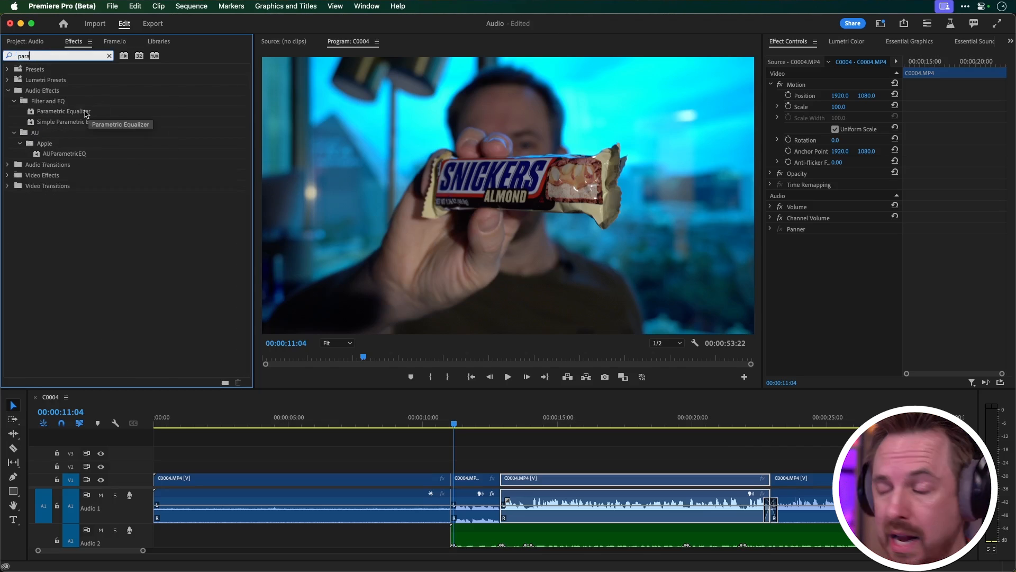
left_click_drag(87, 114, 545, 499)
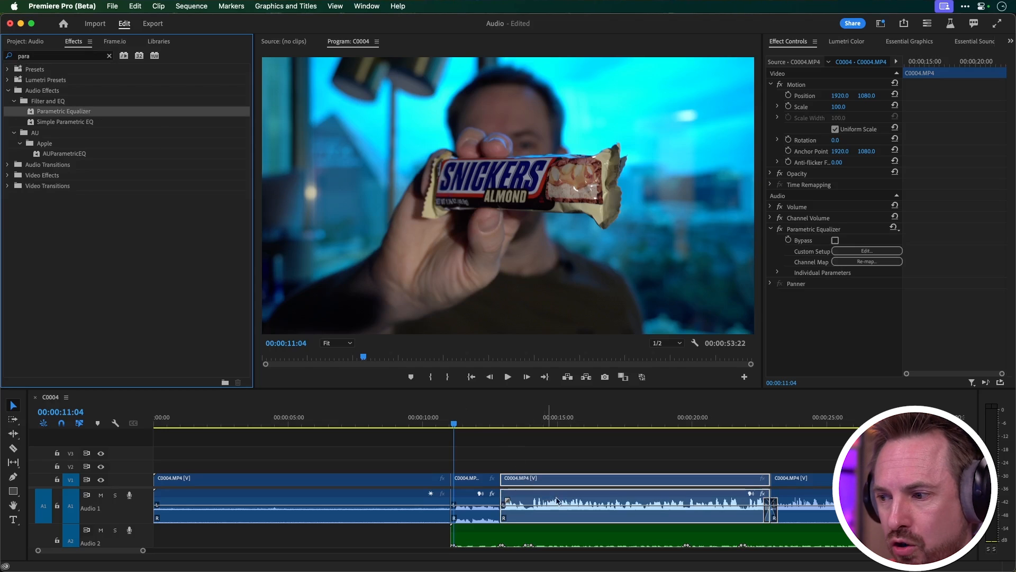
Look through the Parametric Equalizer parameters in the clip's fx badge and open the effect's Custom Setup editor
left_click(763, 498)
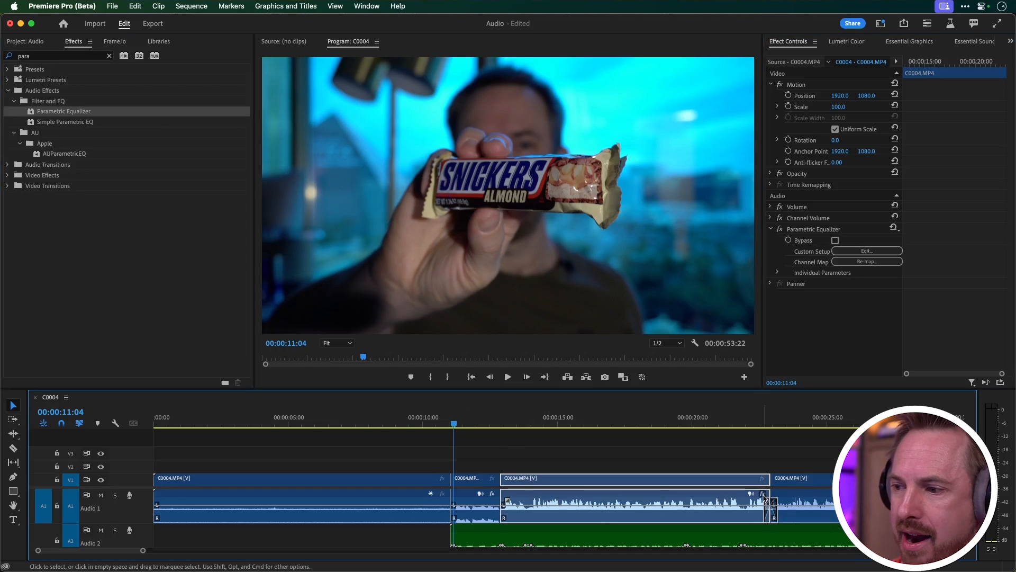
left_click(763, 497)
mouse_move(787, 531)
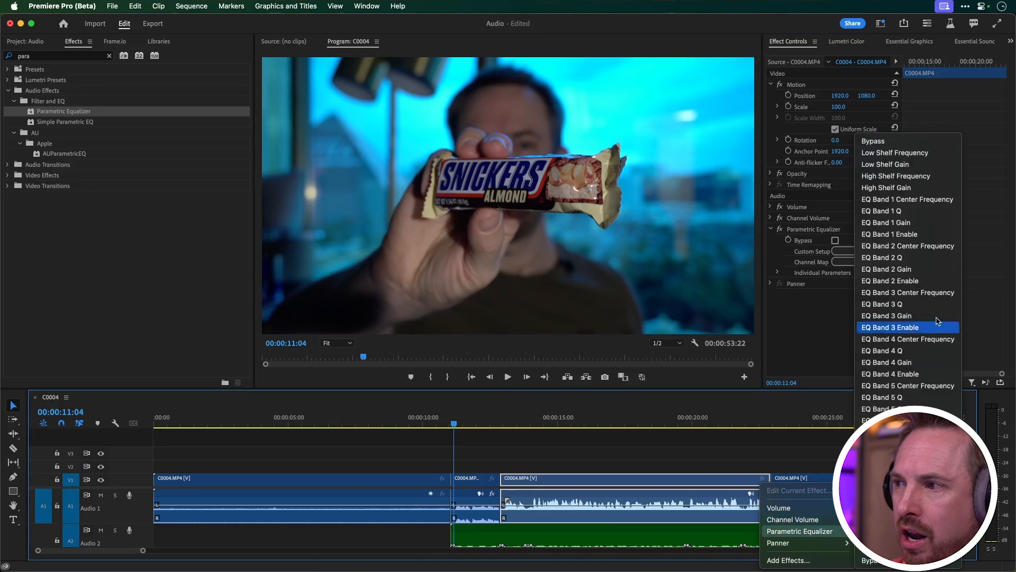
left_click(870, 364)
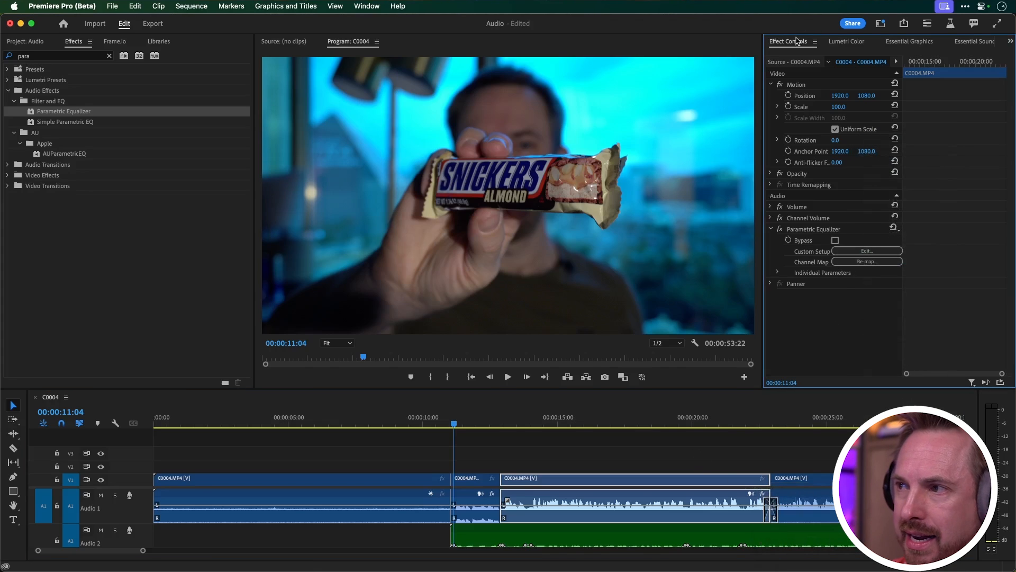
left_click(860, 251)
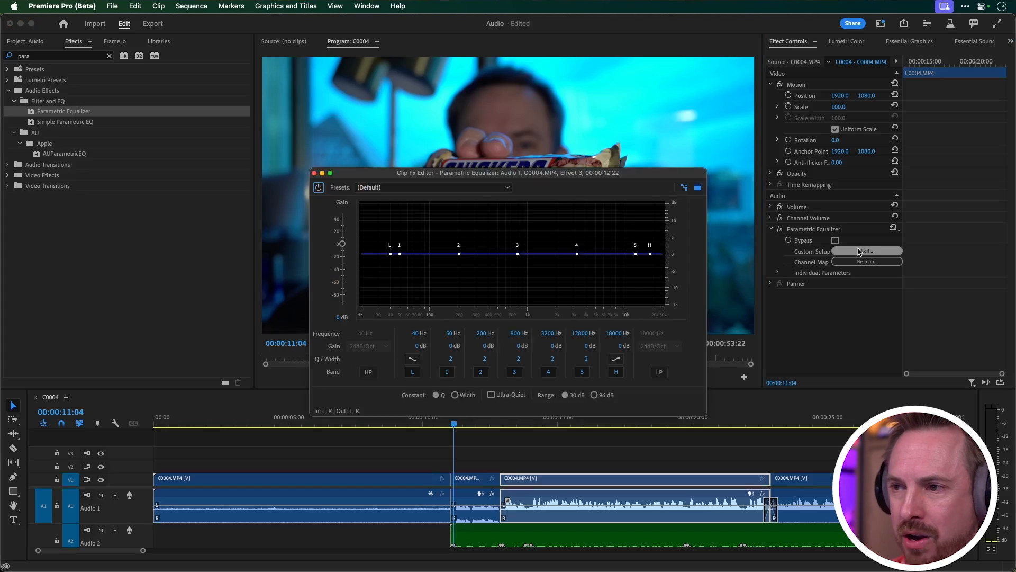
Try an EQ curve with band 2 at 5.7 dB, band 3 at -5.8 dB, band 4 at 5.8 dB and a 74 Hz high-pass
left_click_drag(459, 253, 605, 235)
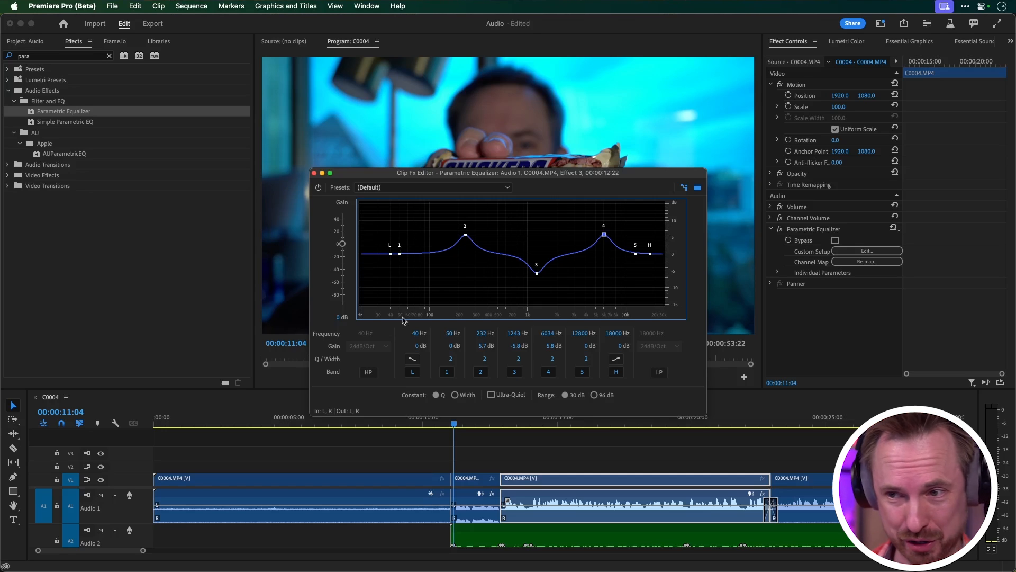
left_click(368, 372)
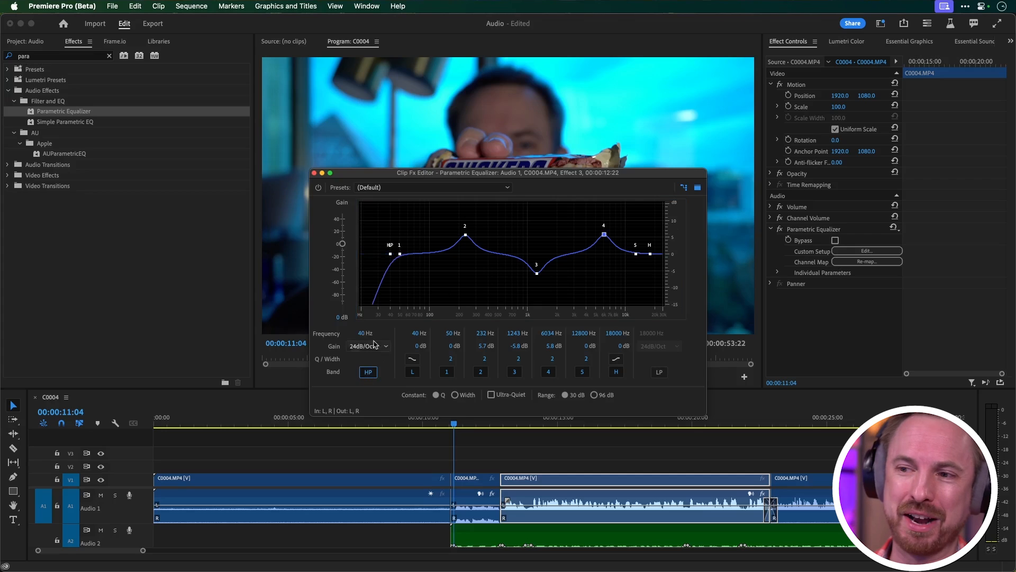
left_click_drag(402, 258, 418, 258)
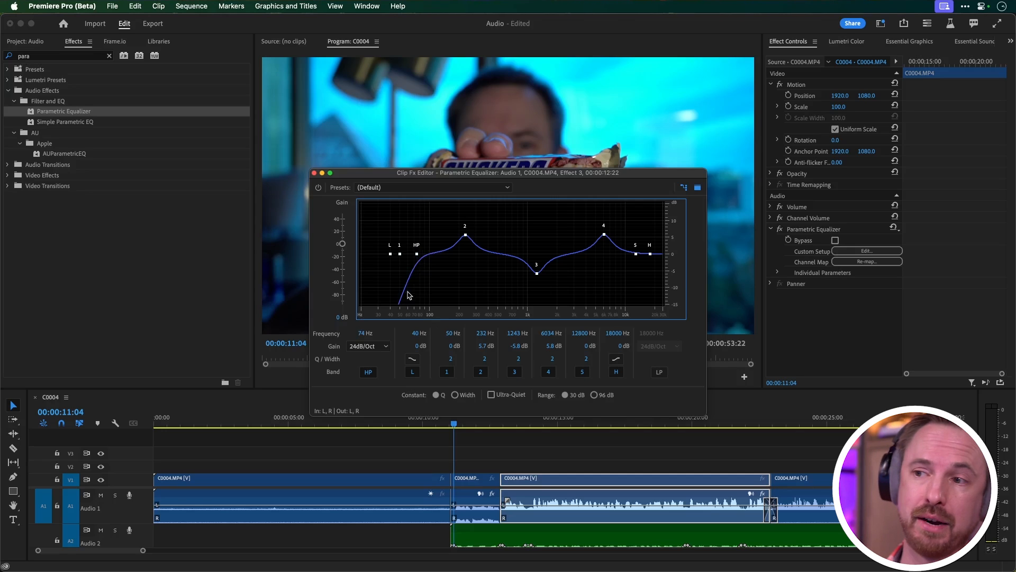
Apply the Vocal Enhancer preset to the Parametric Equalizer, lower its high-shelf gain and close the effect editor
left_click(400, 188)
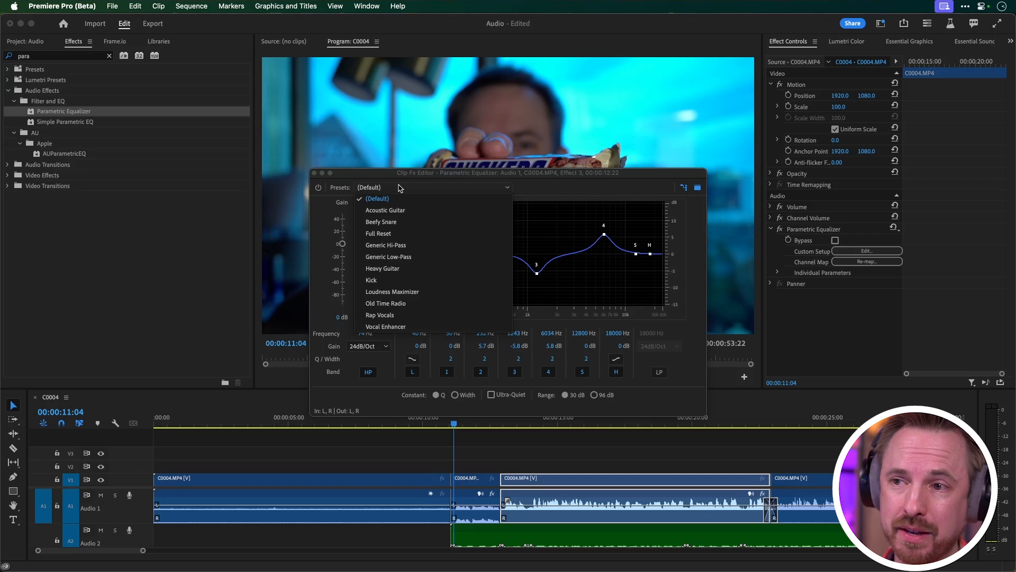
left_click(421, 328)
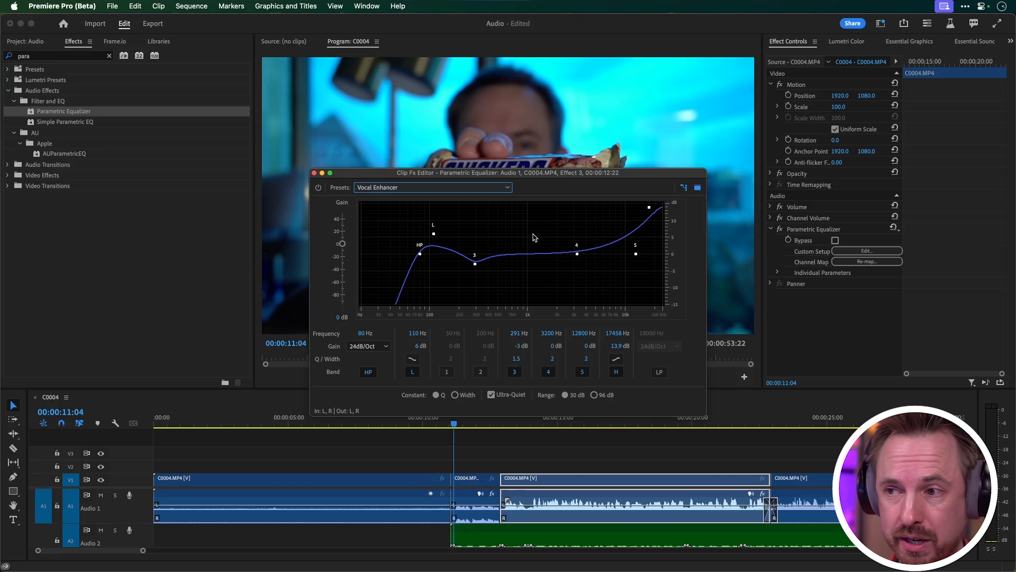
left_click_drag(649, 207, 649, 230)
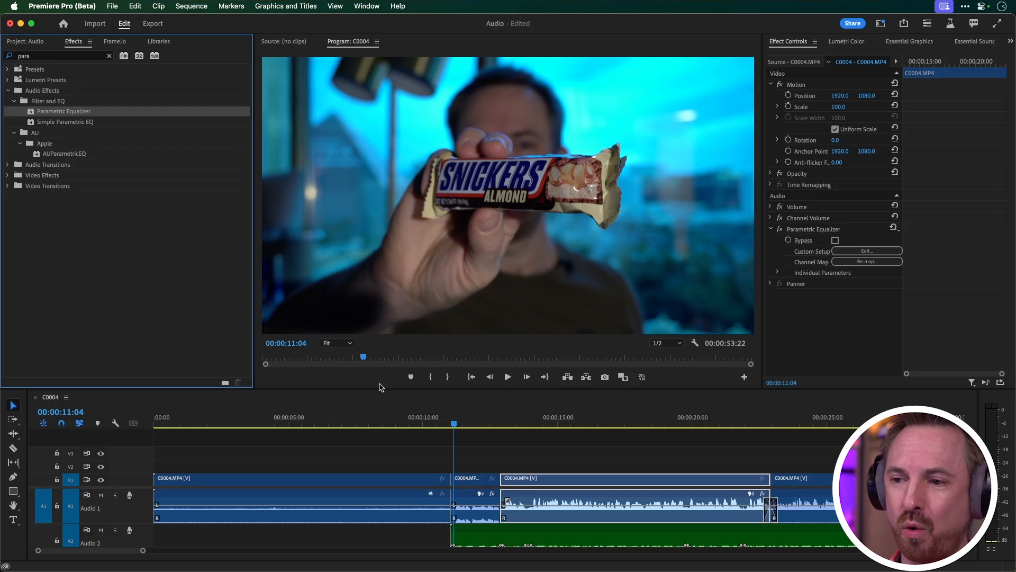
Enlarge the timeline area and increase the Audio 1 track's height to show its waveforms in detail
left_click_drag(379, 388, 378, 182)
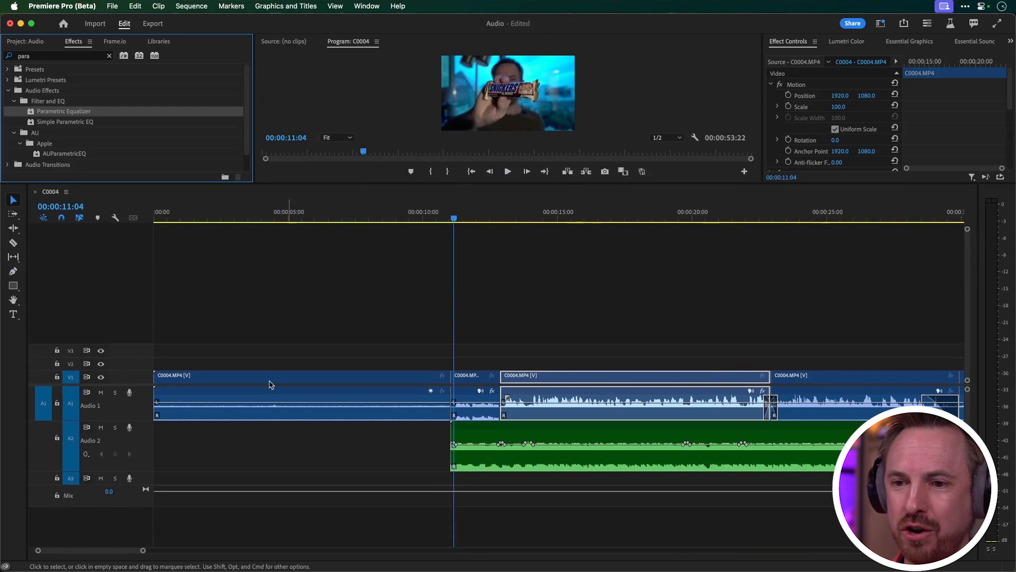
left_click_drag(151, 420, 141, 510)
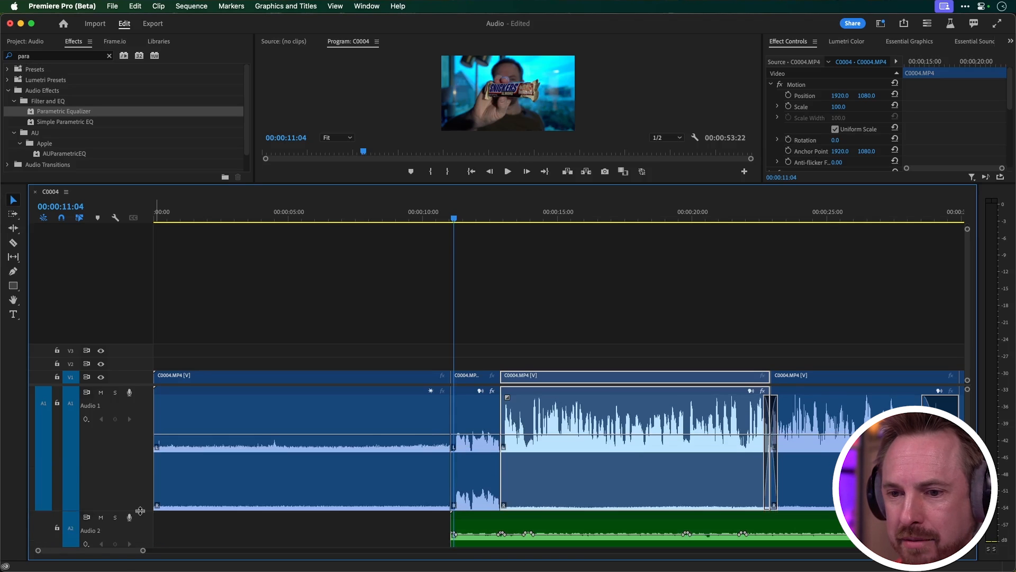
Reduce Audio 1 to a minimal track height and add a short fade-in at the start of the third clip's audio
left_click_drag(132, 511, 132, 399)
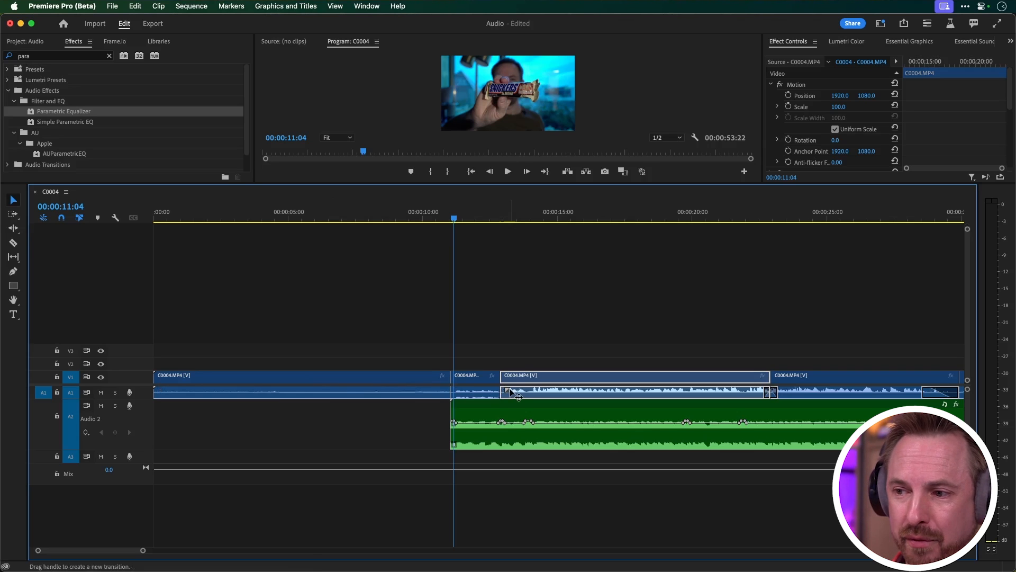
left_click_drag(507, 391, 513, 394)
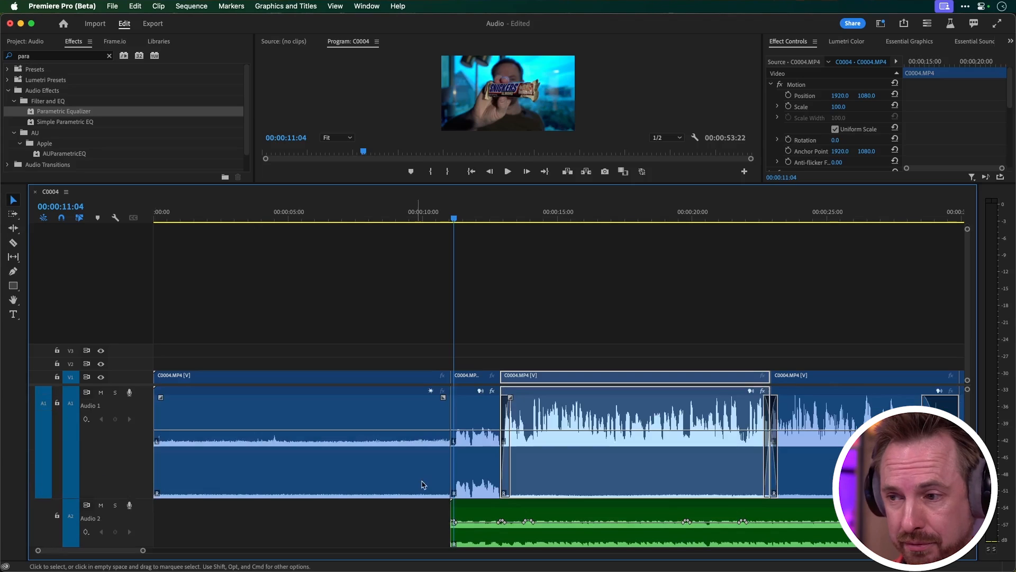
Set the third C0004.MP4 clip's label colour to Caribbean
right_click(593, 405)
scroll(657, 515, "down", 10)
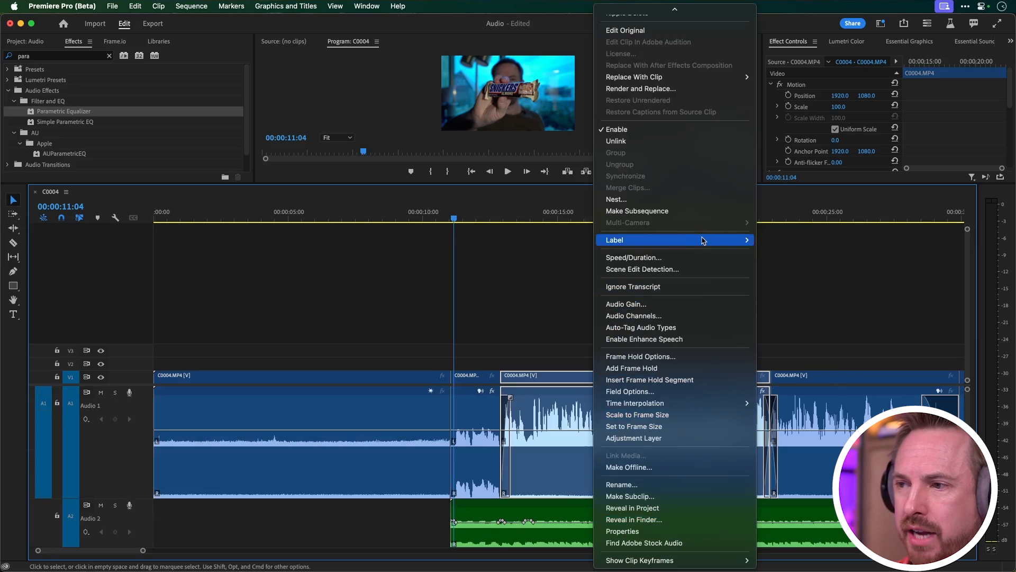
mouse_move(703, 239)
left_click(789, 280)
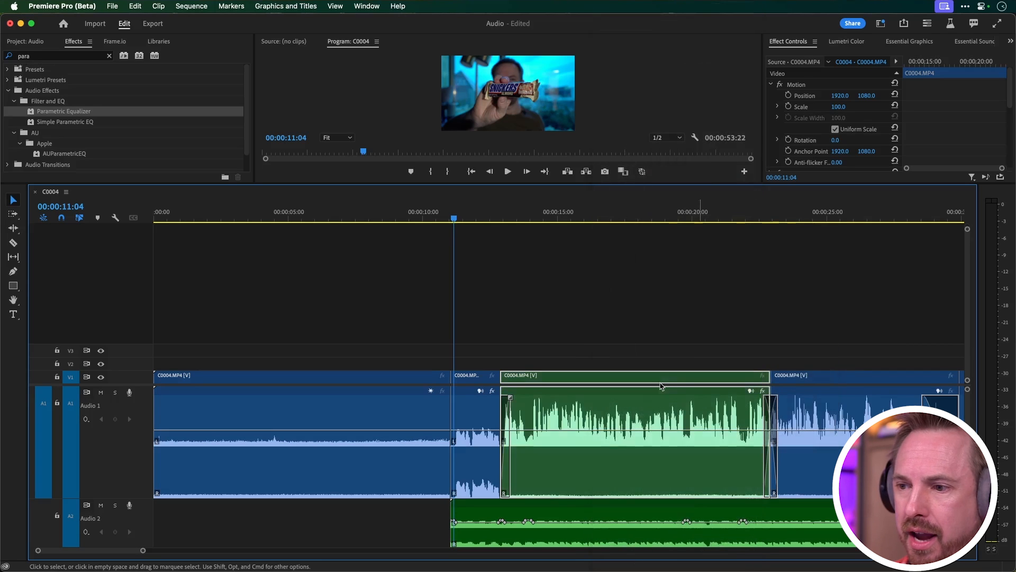
Set the third C0004.MP4 clip's label colour to Mango
right_click(598, 421)
scroll(598, 420, "down", 5)
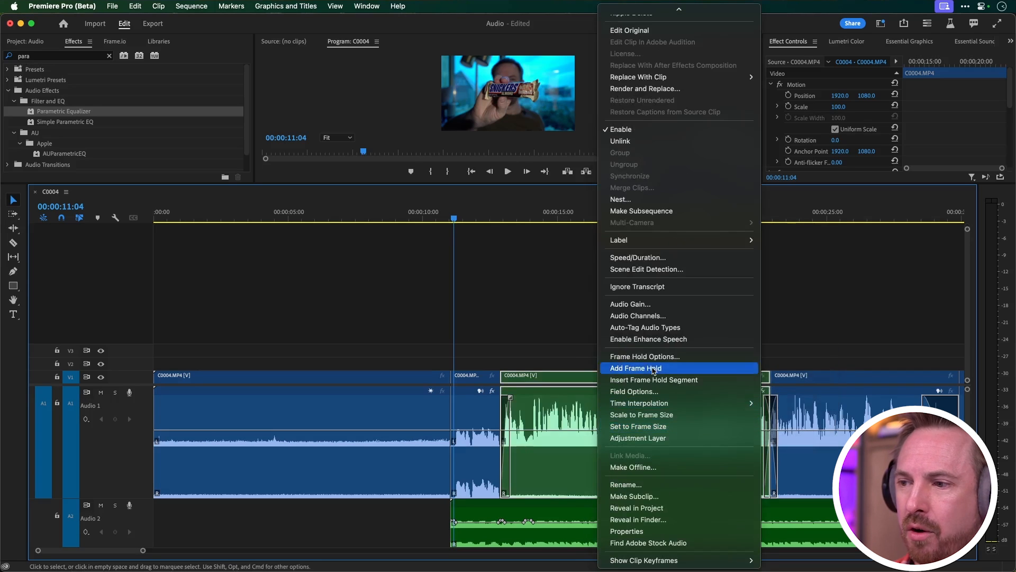
mouse_move(727, 247)
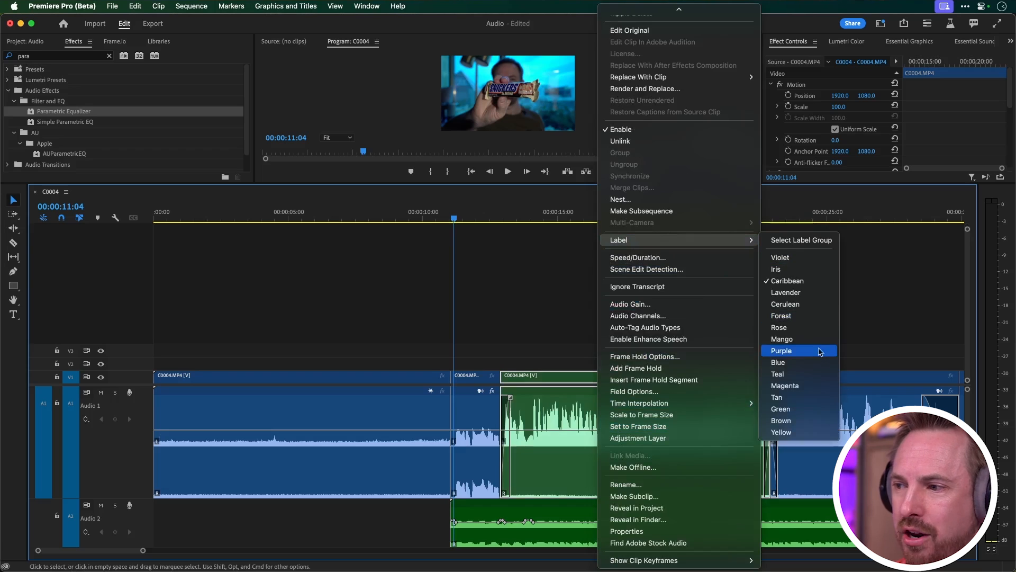
left_click(794, 338)
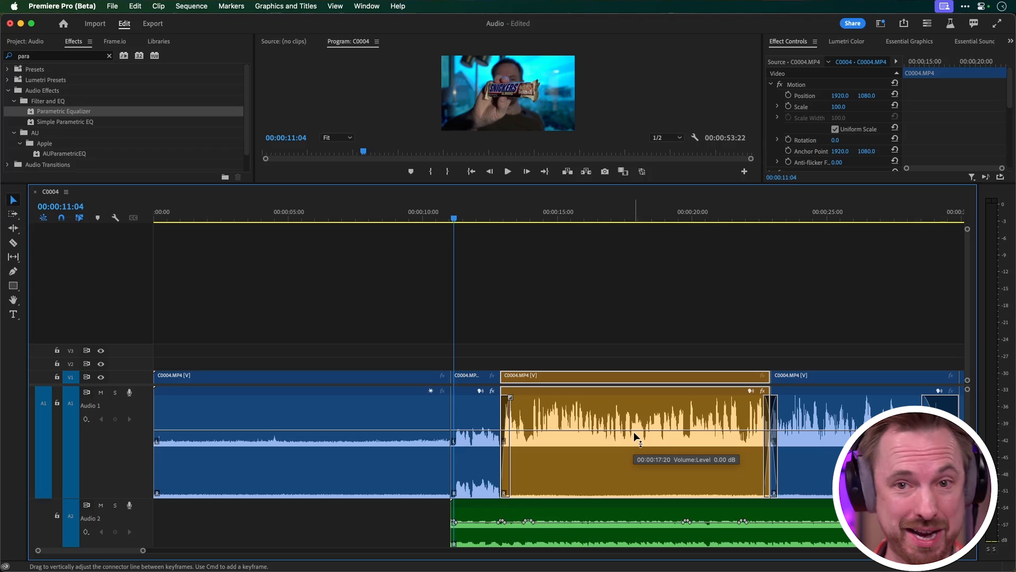
Set the third C0004.MP4 clip's label colour to Lavender
right_click(608, 411)
mouse_move(715, 242)
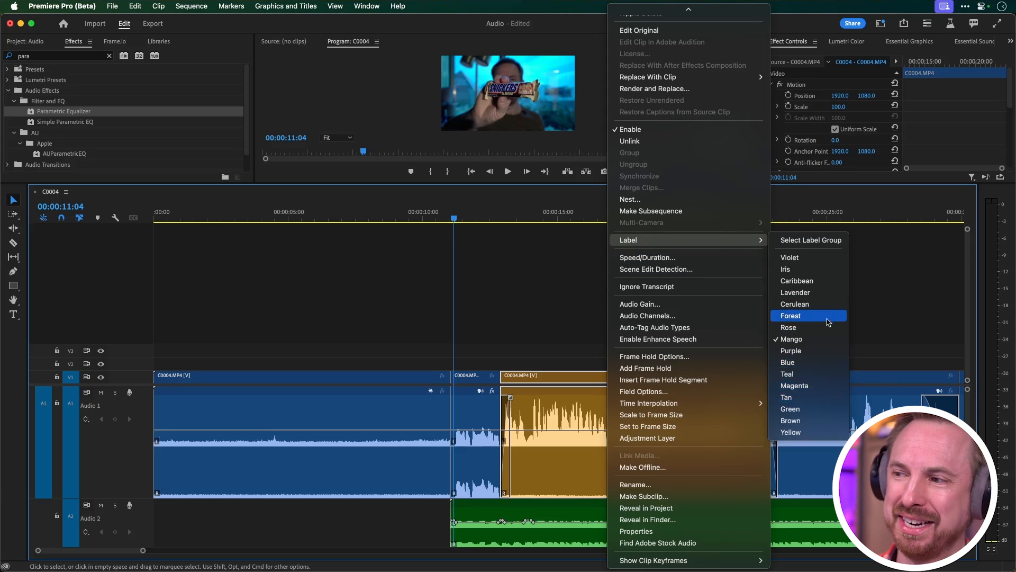
left_click(825, 293)
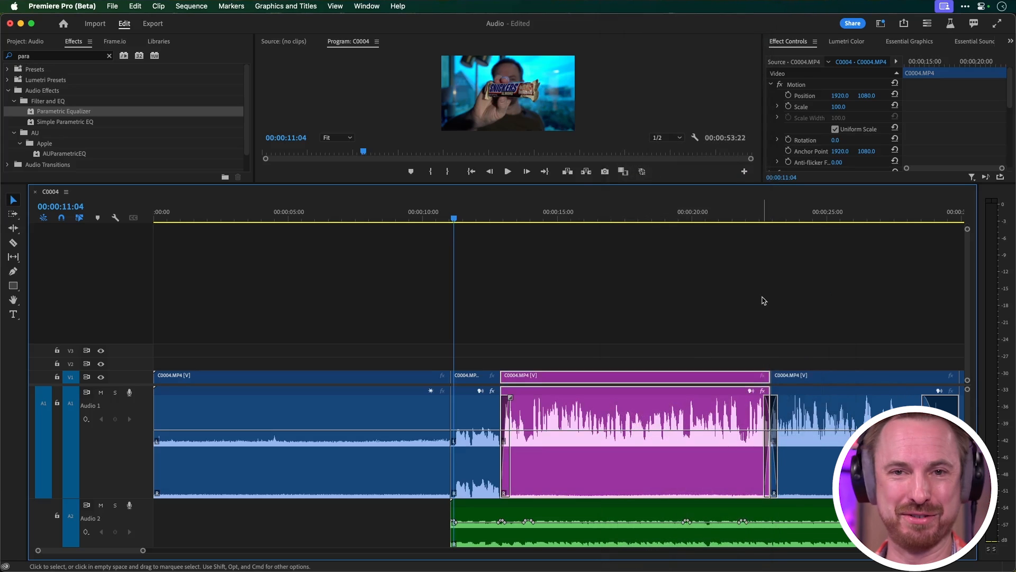